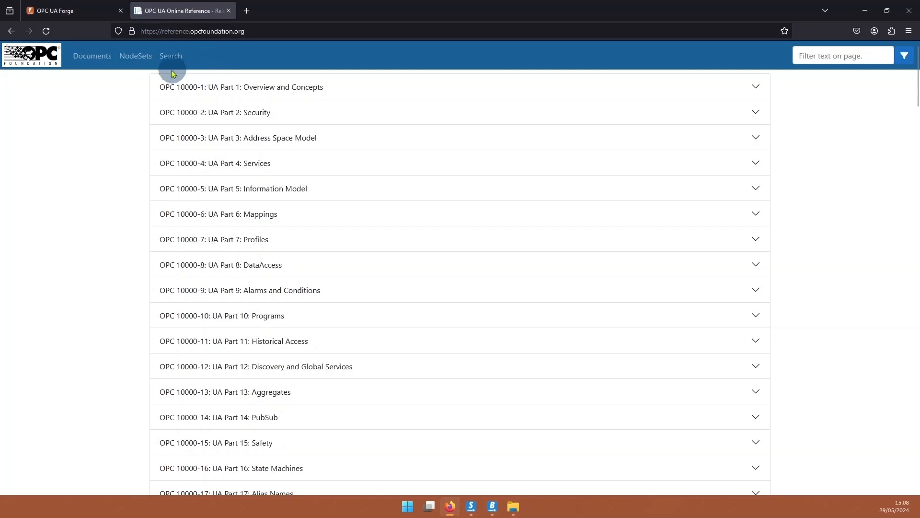
- Open version 1.1.0 of the CommercialKitchenEquipment nodeset from the reference site's NodeSets list
left_click(134, 61)
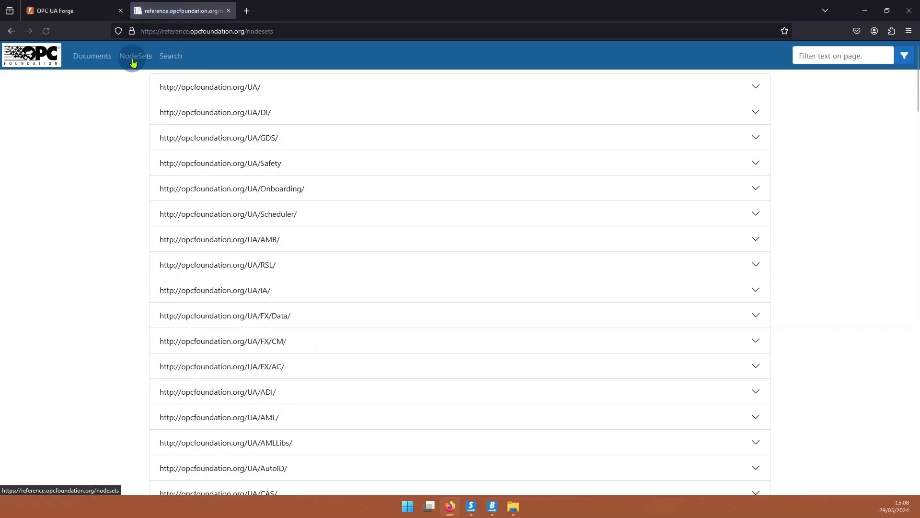
scroll(277, 169, "down", 3)
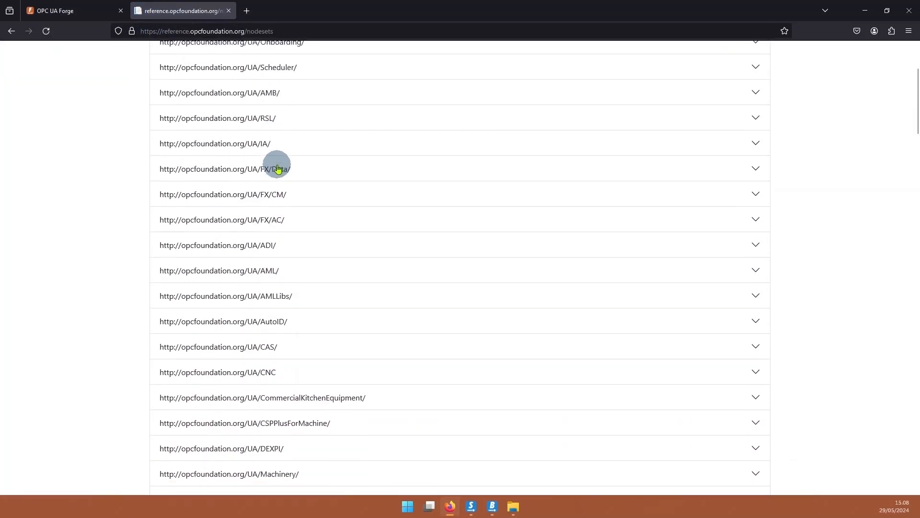
scroll(277, 169, "down", 2)
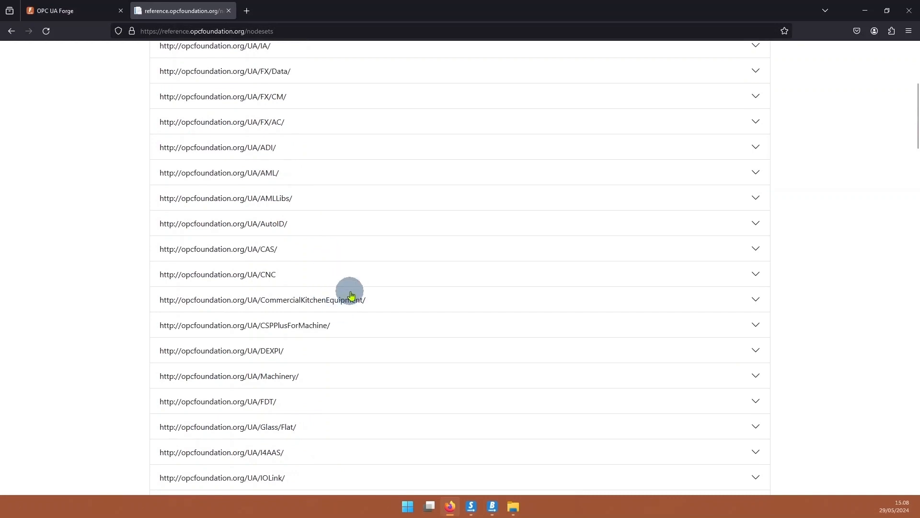
left_click(346, 303)
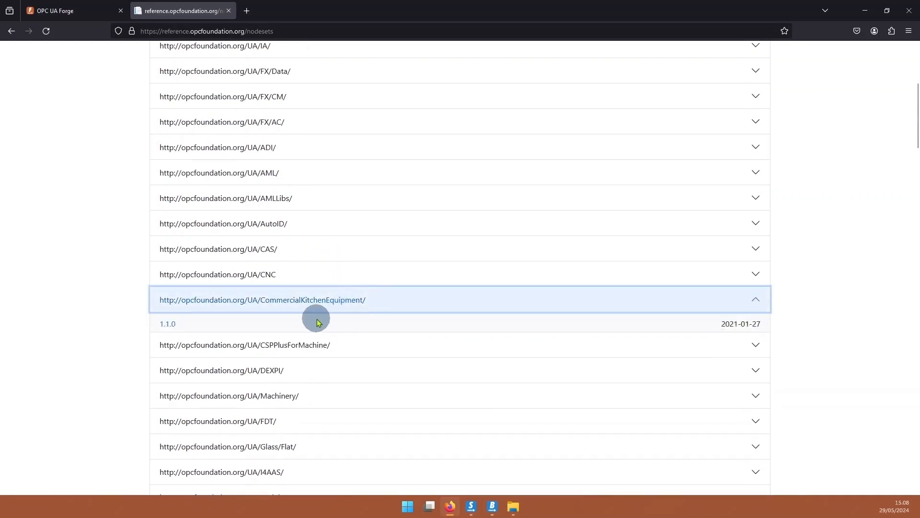
left_click(167, 325)
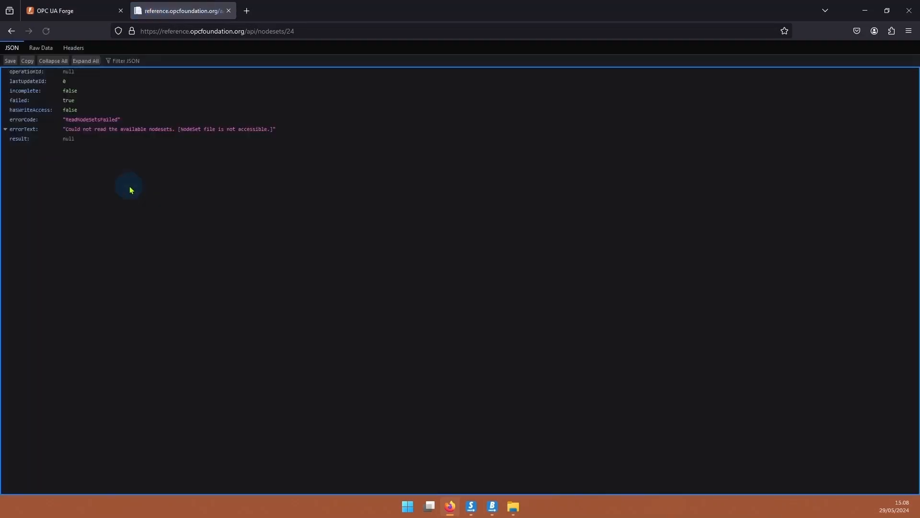
- Download Opc.Ua.CommercialKitchenEquipment.NodeSet2.xml from the GitHub folder linked on the nodeset's page
key("alt+Left")
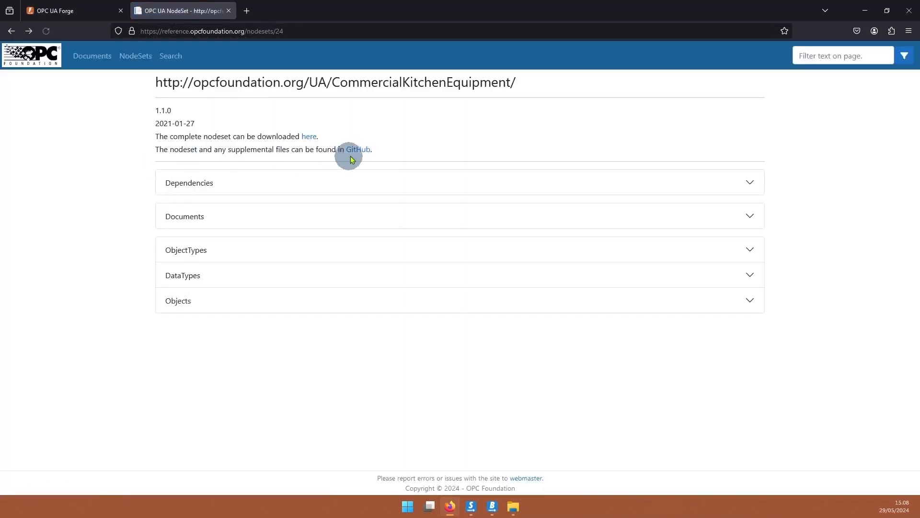
left_click(358, 151)
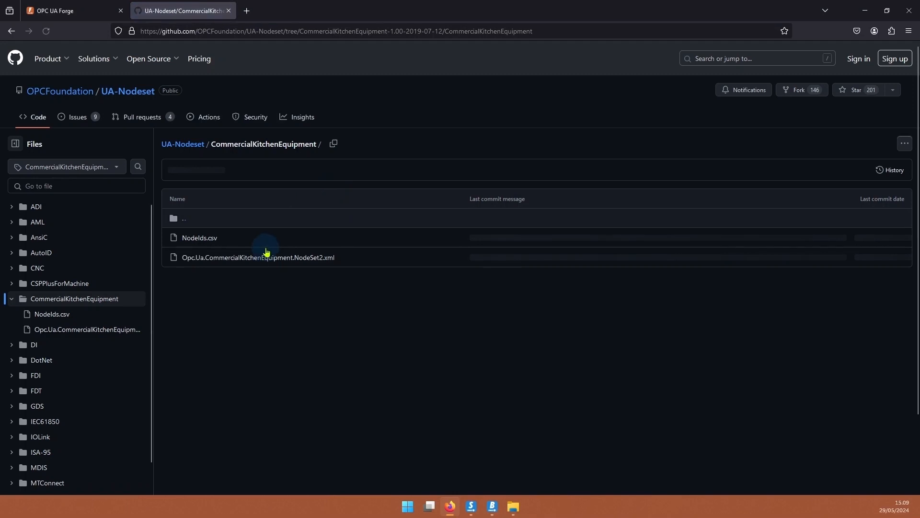
left_click(273, 259)
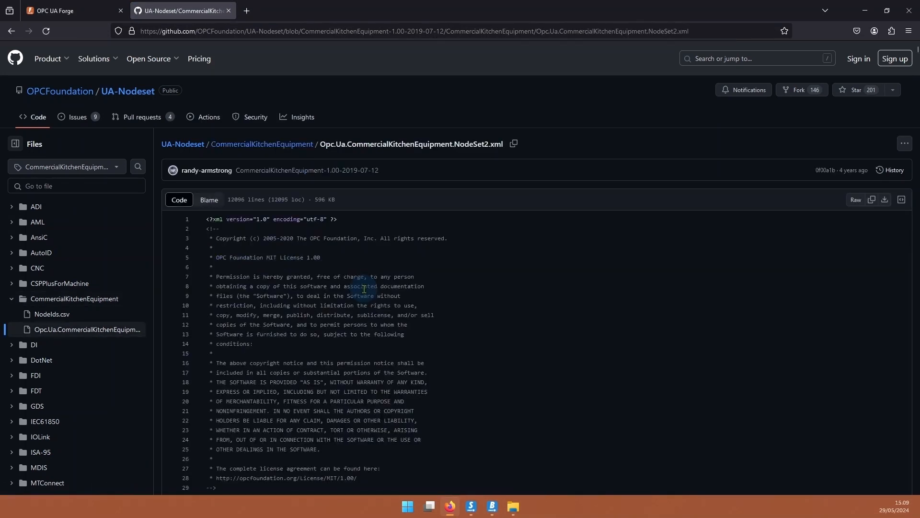
left_click(885, 201)
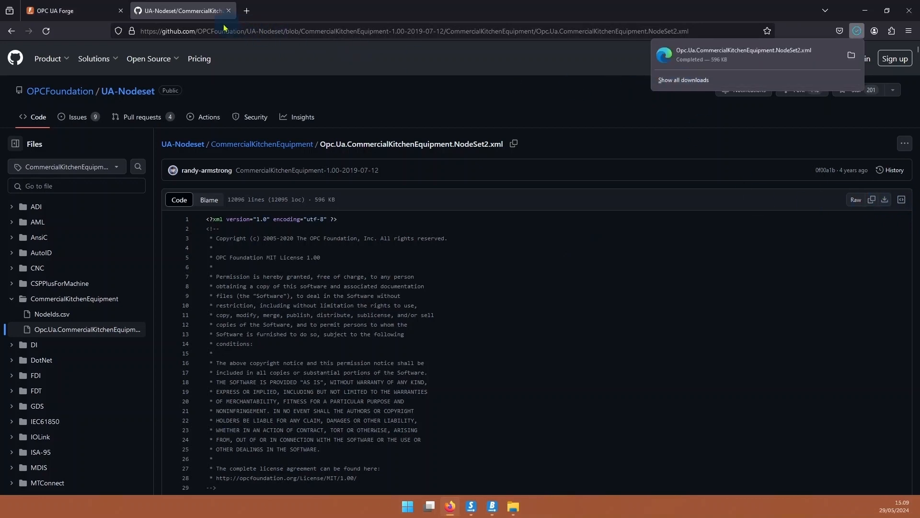
- Switch to OPC UA Forge and import Opc.Ua.CommercialKitchenEquipment.NodeSet2.xml into the server's namespaces with the Types and instances import mode
left_click(72, 10)
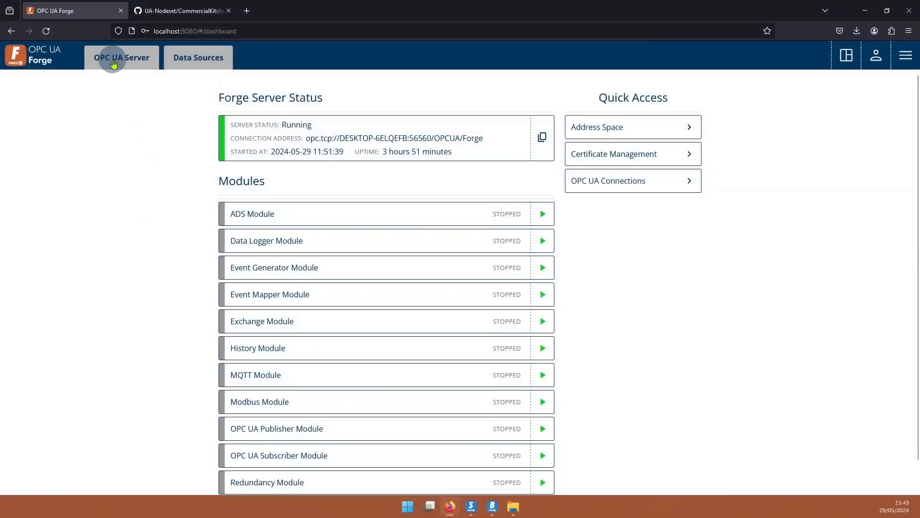
left_click(113, 64)
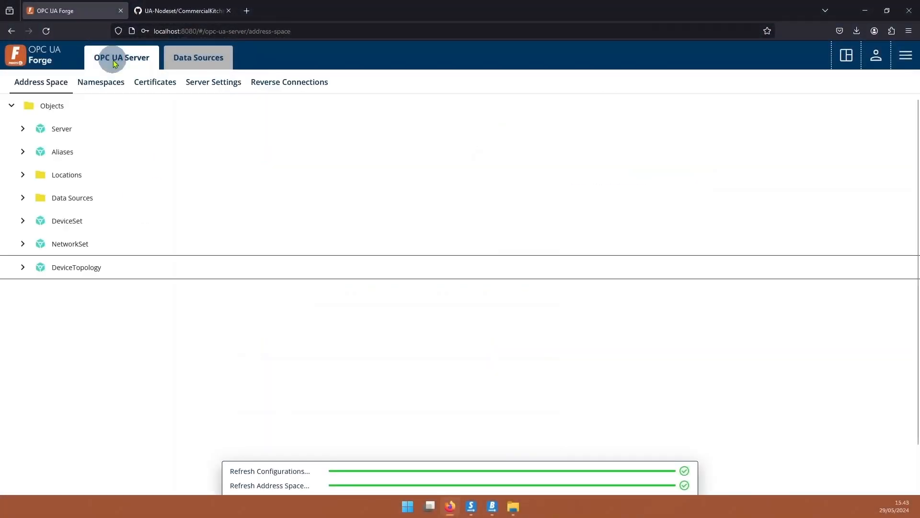
left_click(100, 83)
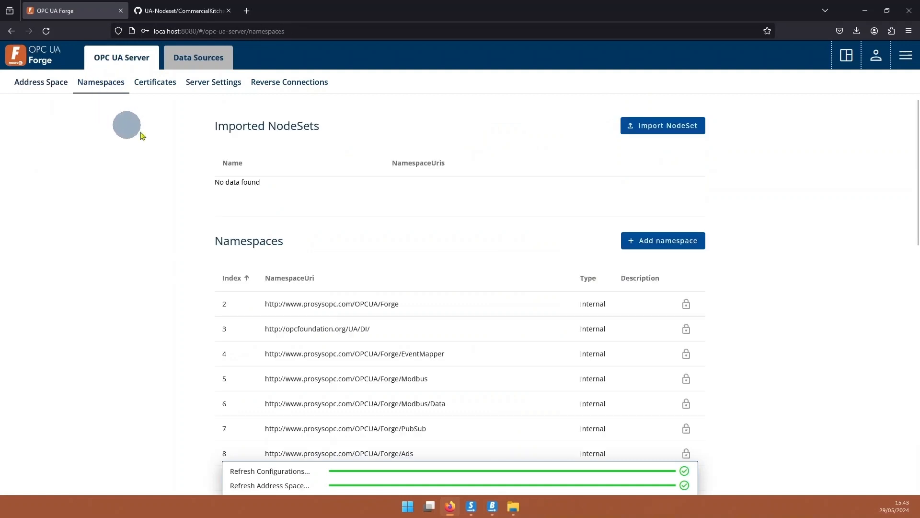
left_click(639, 131)
left_click(407, 214)
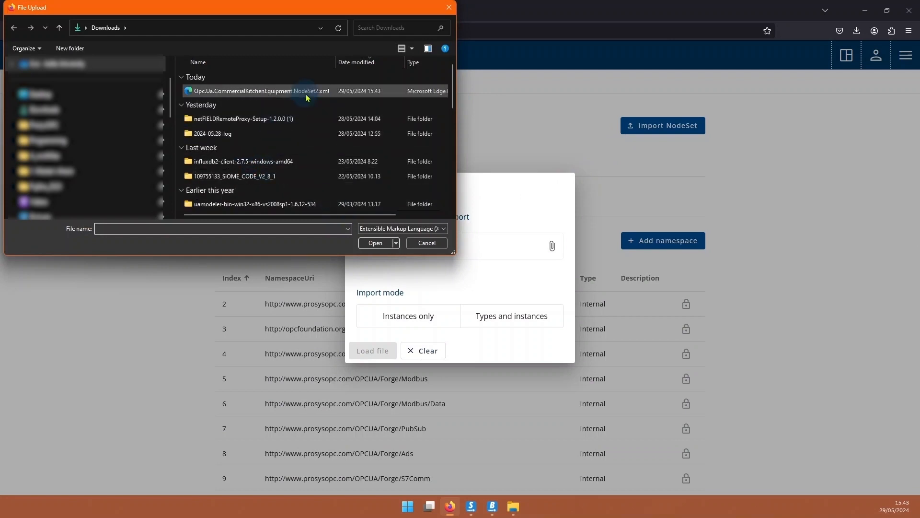
double_click(307, 97)
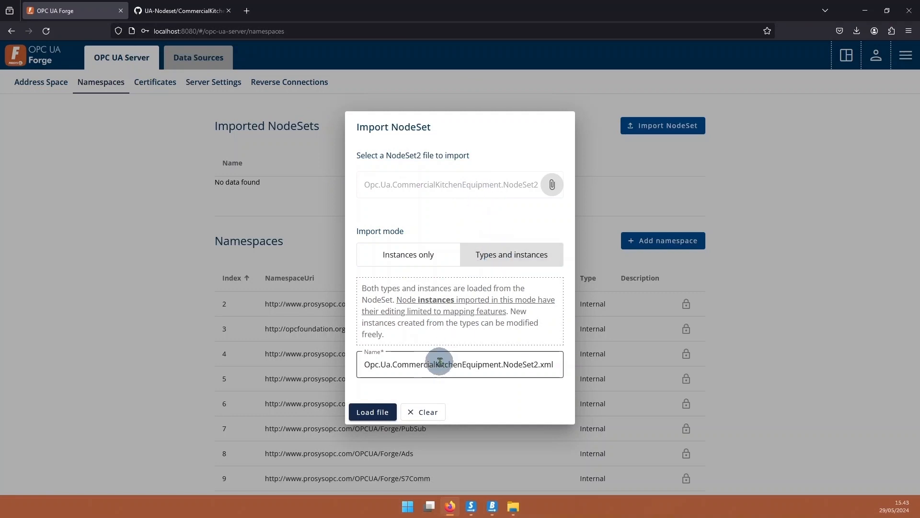
left_click(375, 413)
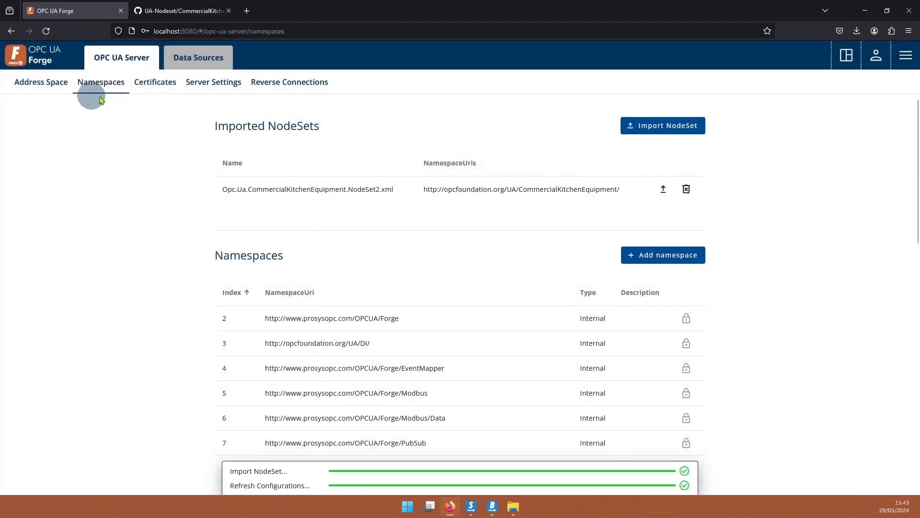
- Add a FolderType node named MyDemo under Objects in the server's address space
left_click(41, 85)
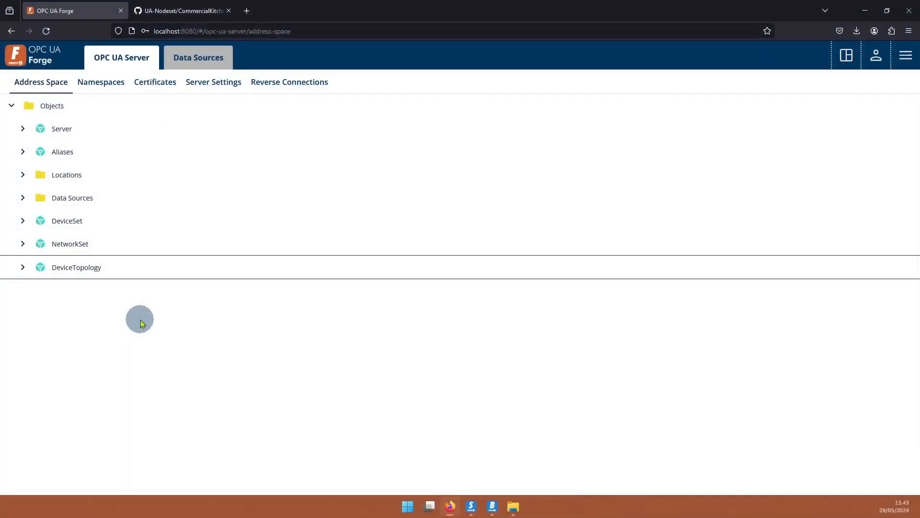
left_click(58, 112)
right_click(58, 112)
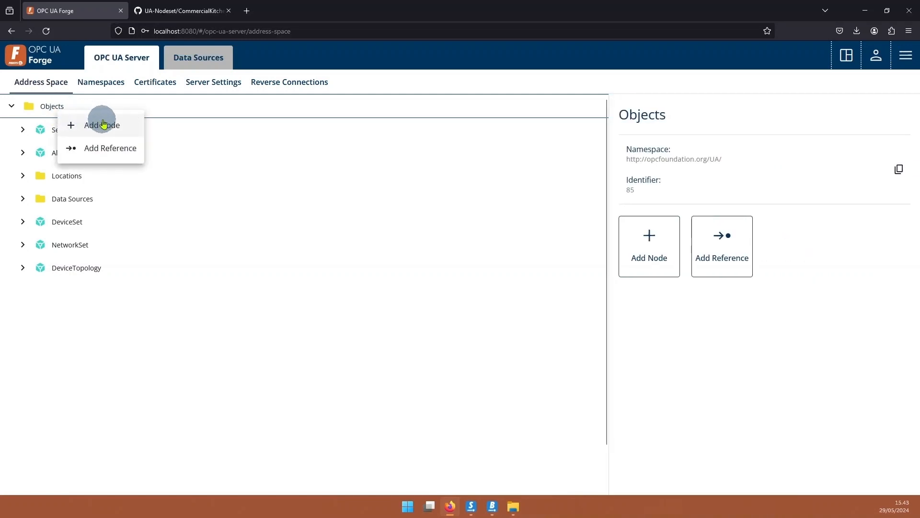
left_click(117, 126)
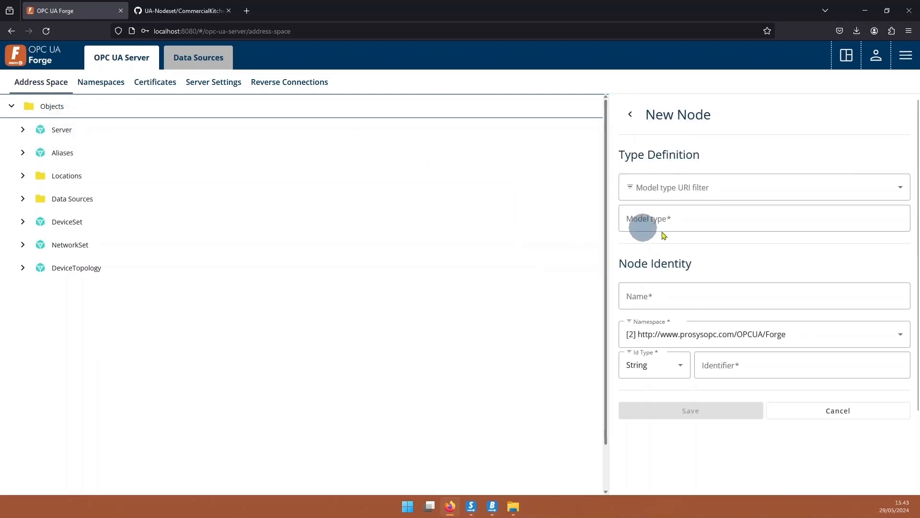
left_click(675, 225)
type("folder")
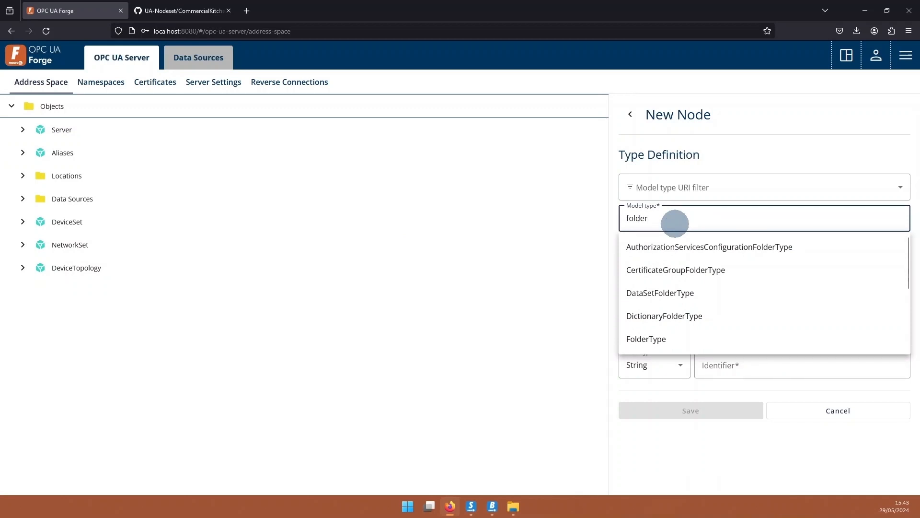
left_click(657, 339)
left_click(683, 294)
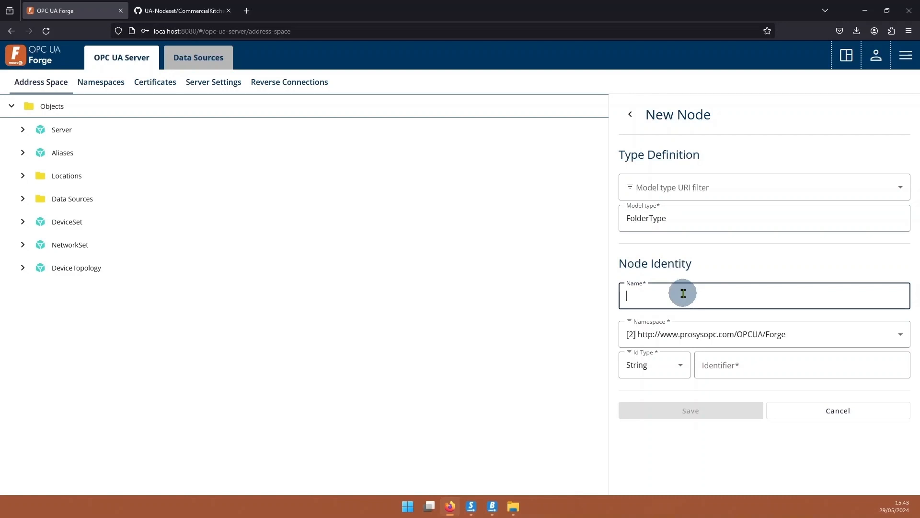
type("MyDemo")
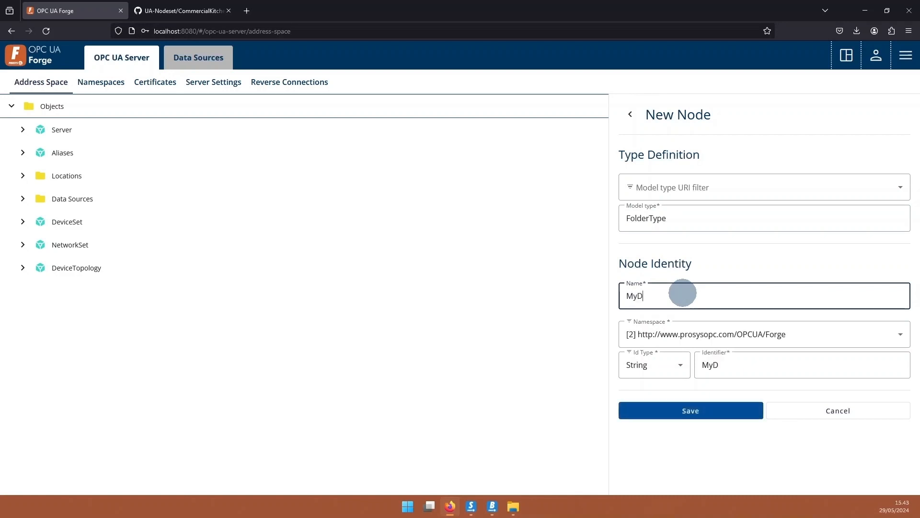
left_click(671, 417)
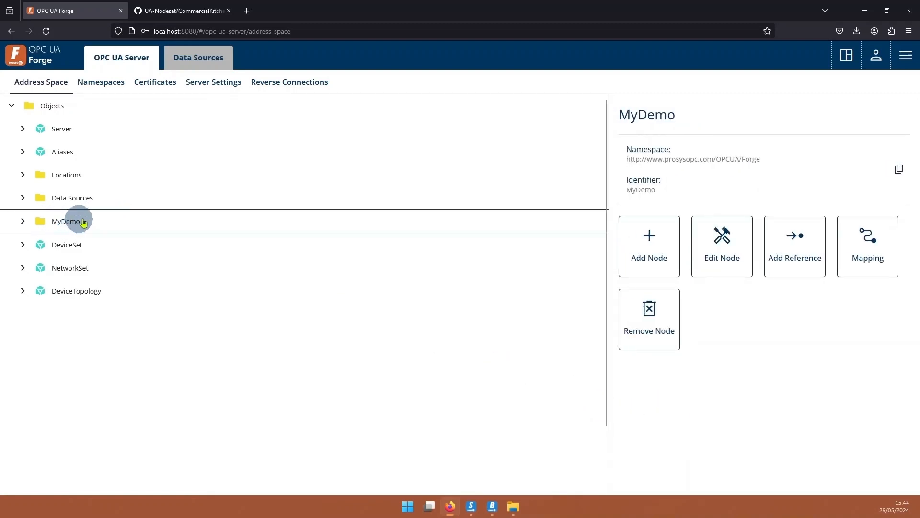
right_click(279, 228)
left_click(320, 241)
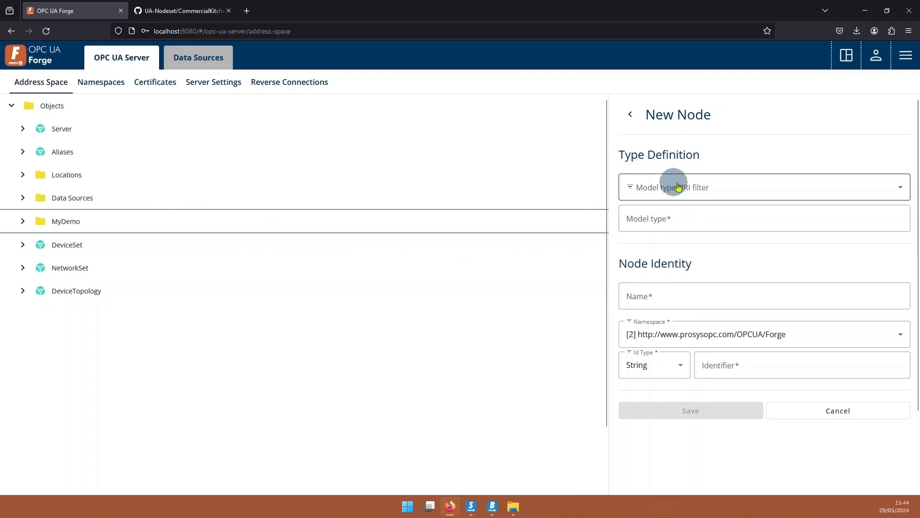
left_click(735, 190)
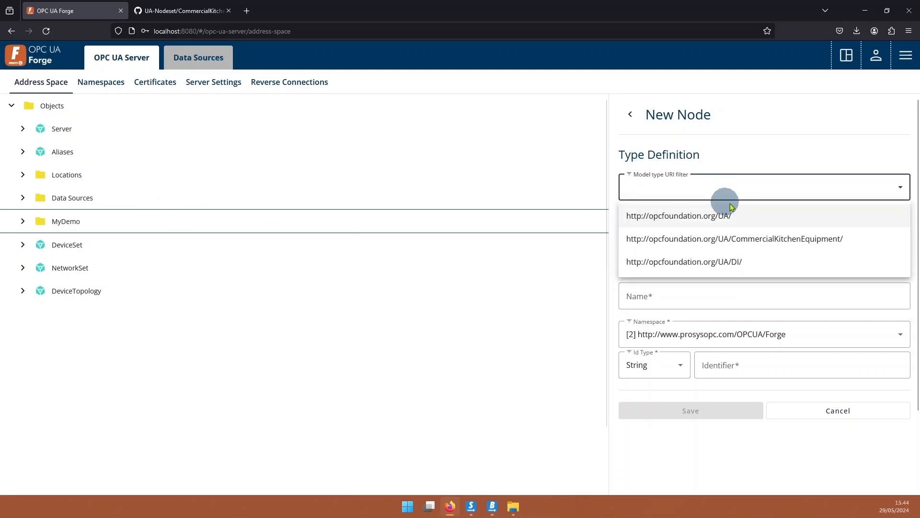
left_click(805, 237)
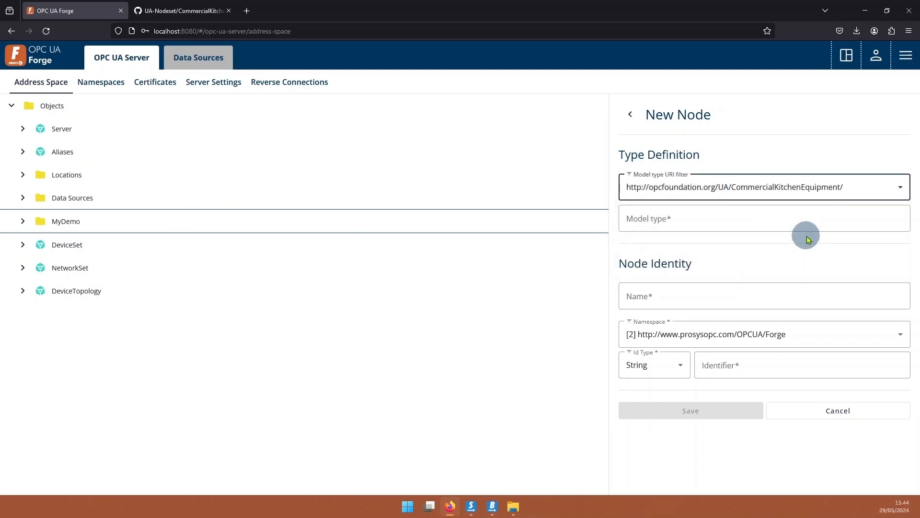
left_click(668, 219)
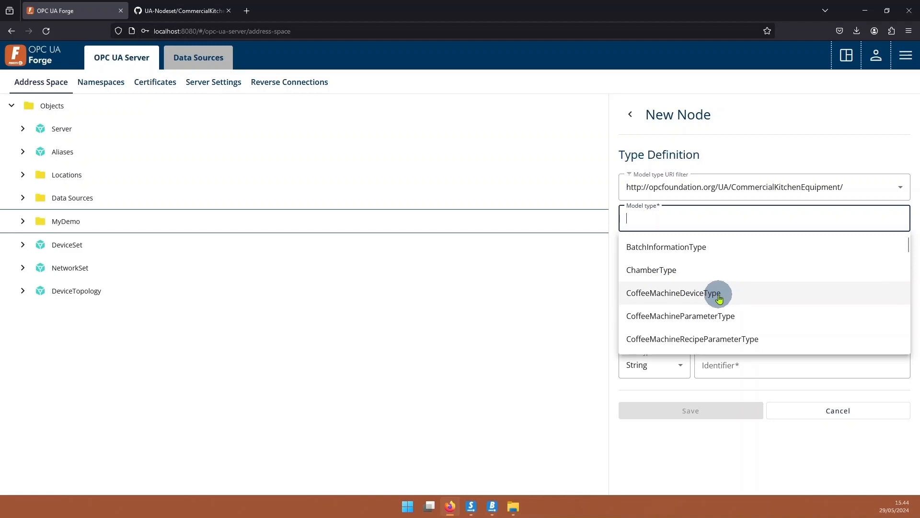
left_click(643, 295)
left_click(687, 293)
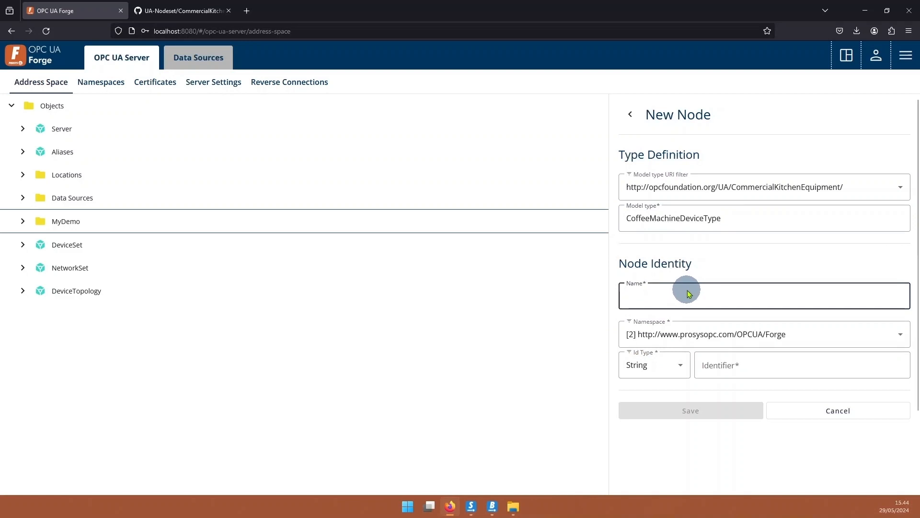
type("MyCoffee")
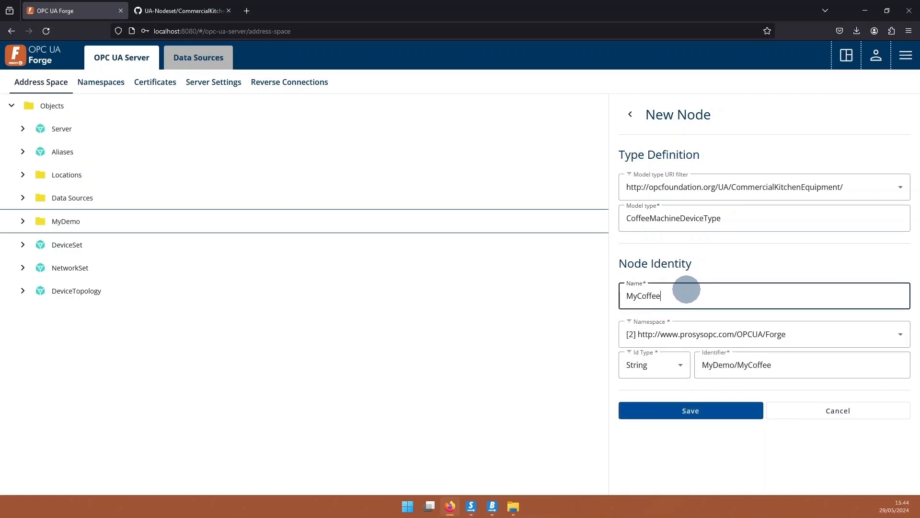
left_click(704, 410)
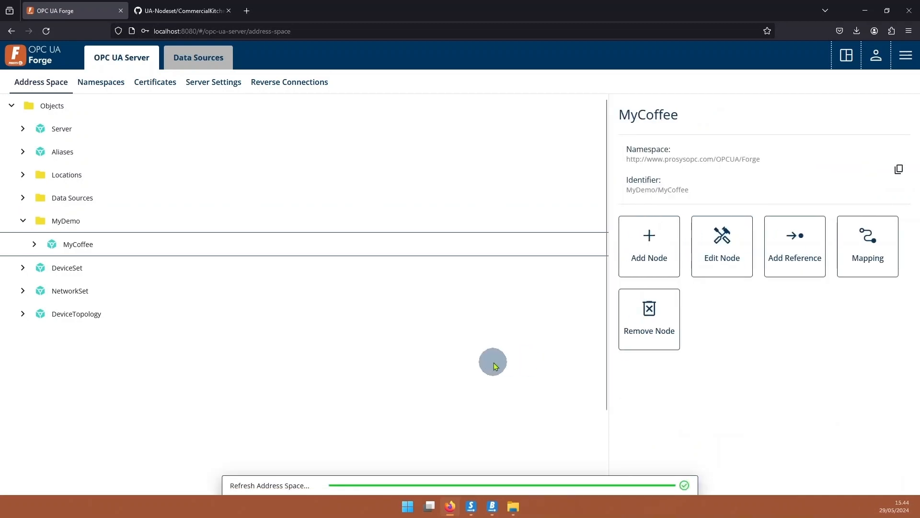
- Expand the MyCoffee node and its Parameters object to examine the components and variables they contain
left_click(34, 244)
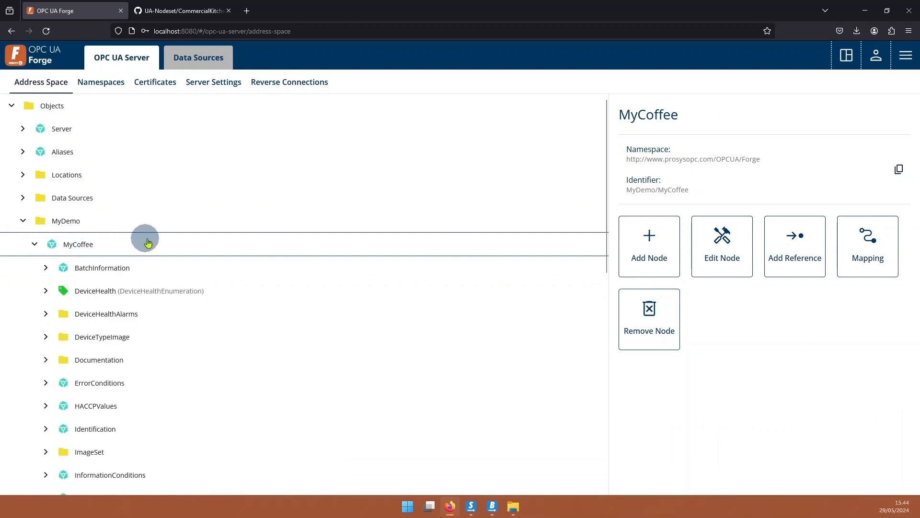
scroll(156, 231, "down", 2)
scroll(91, 238, "down", 3)
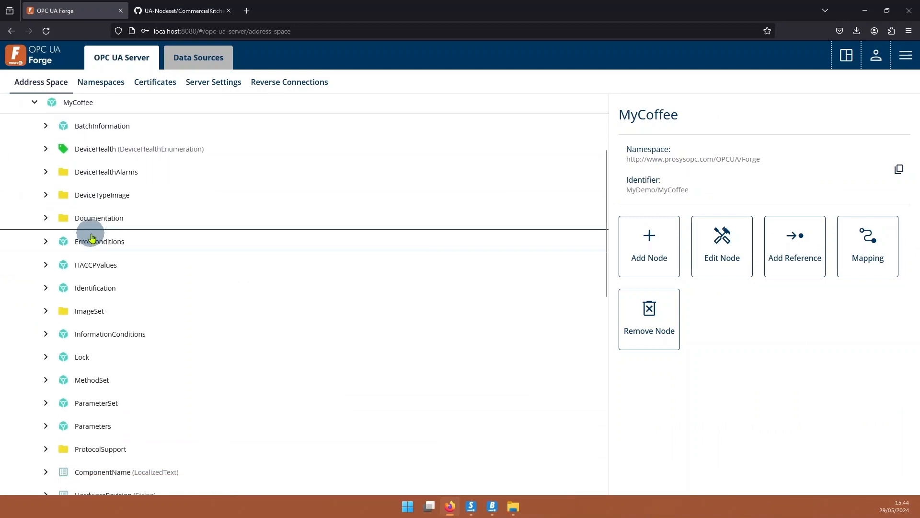
scroll(115, 297, "down", 2)
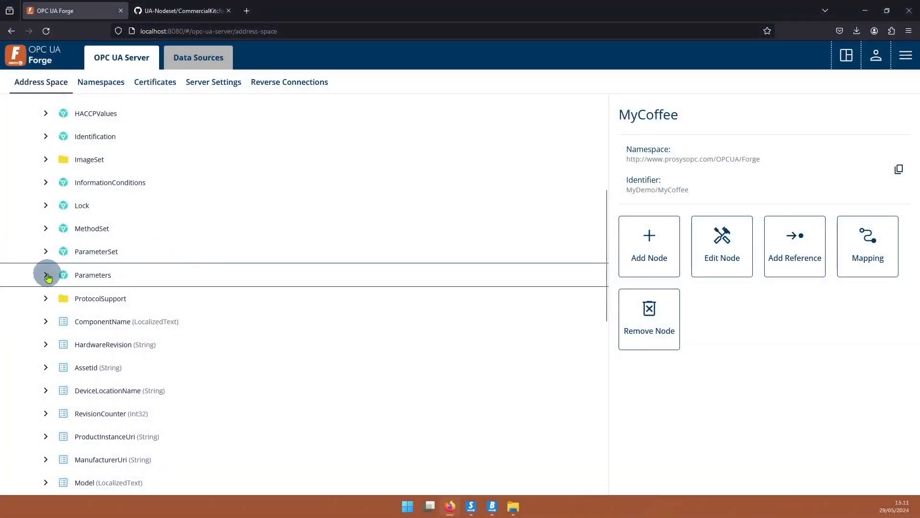
left_click(46, 276)
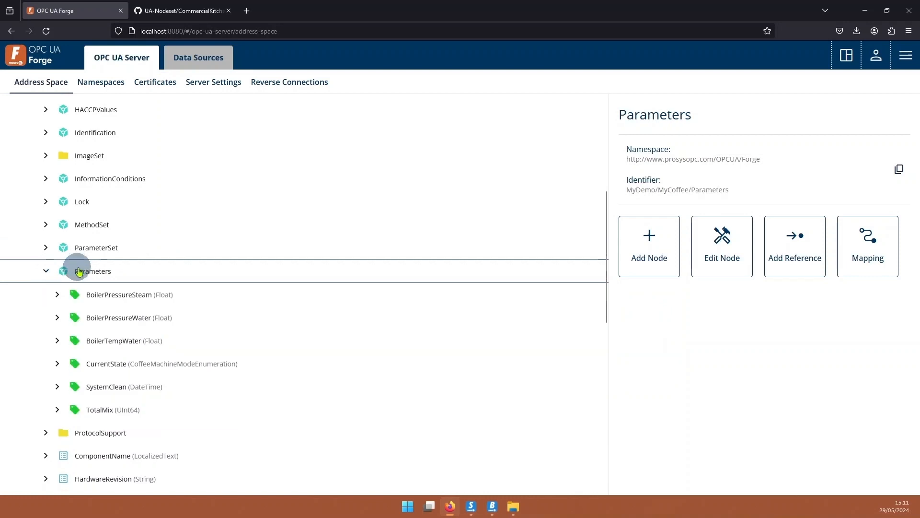
scroll(74, 267, "down", 3)
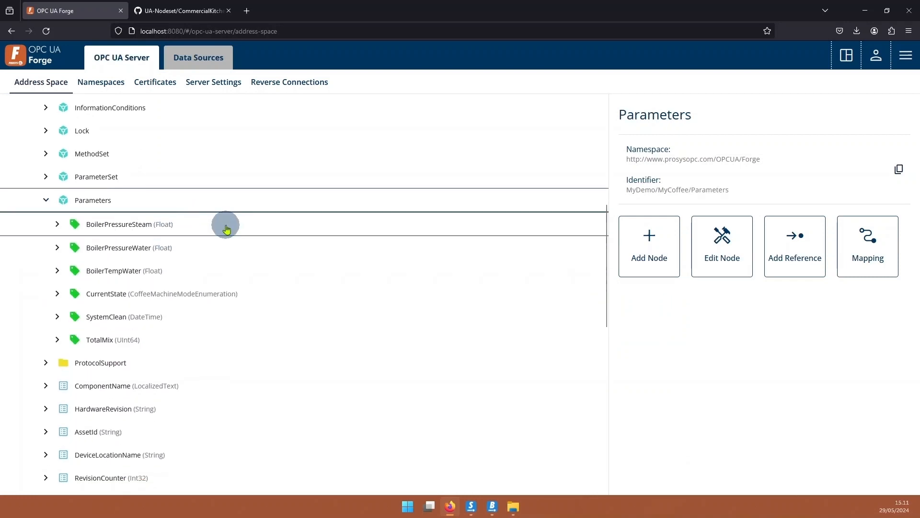
scroll(227, 228, "down", 3)
scroll(222, 214, "up", 3)
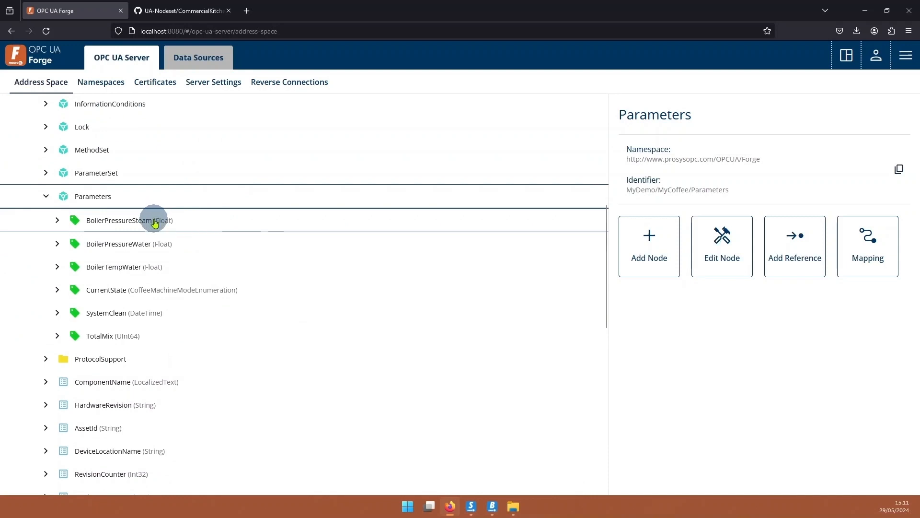
- Map the Value of MyCoffee's BoilerPressureSteam parameter to the Sinusoid variable in the data source's Simulation folder
left_click(224, 222)
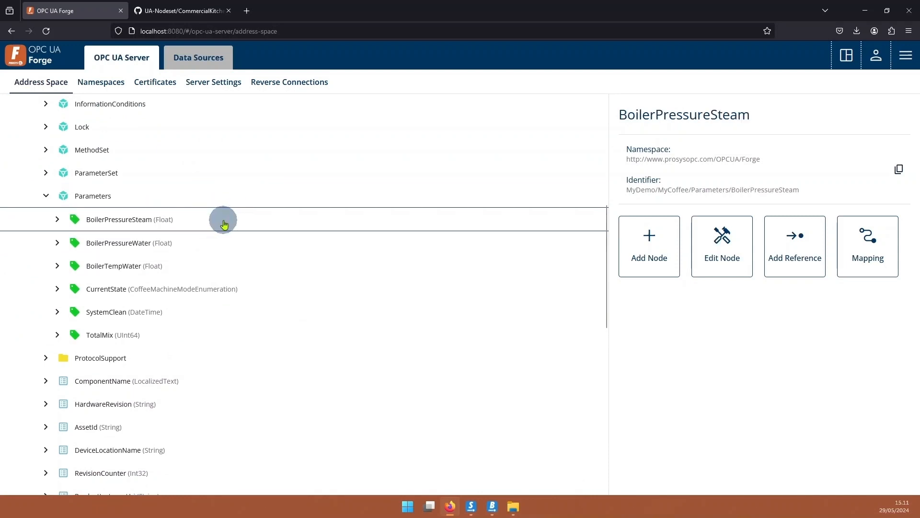
right_click(224, 223)
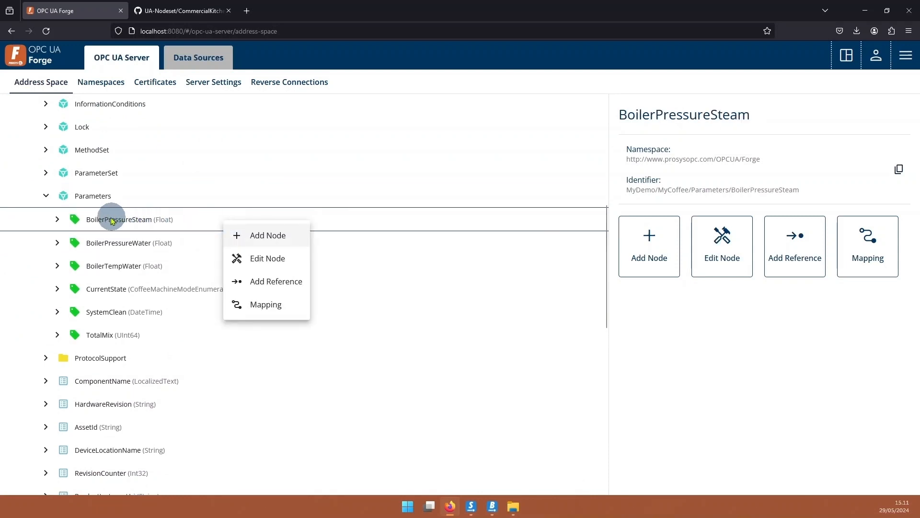
left_click(256, 305)
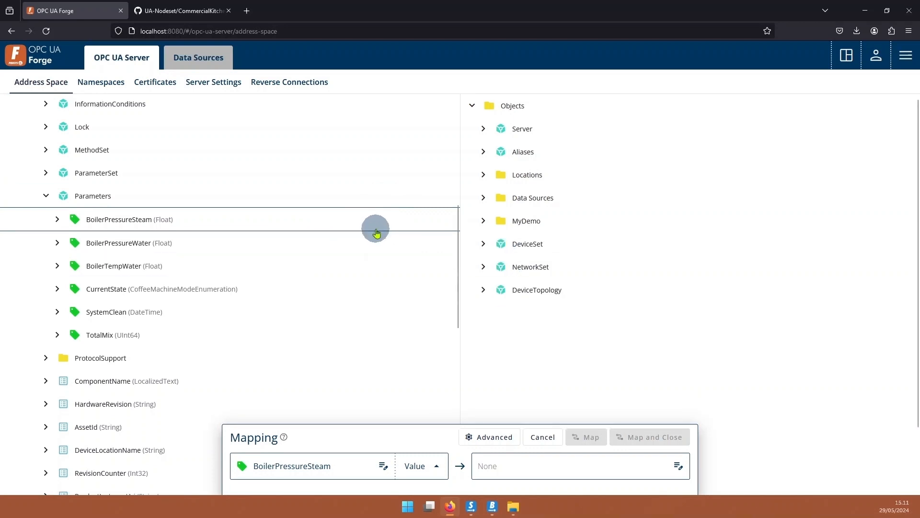
left_click_drag(191, 219, 580, 430)
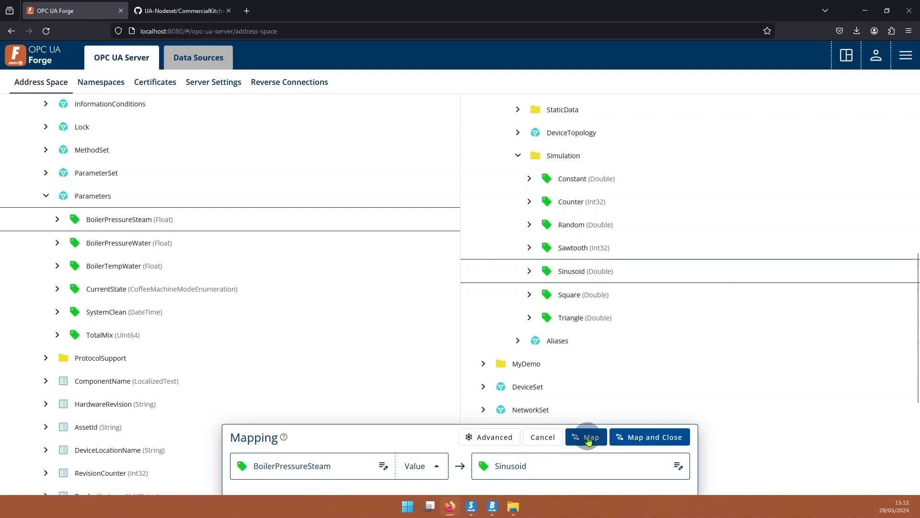
left_click(588, 440)
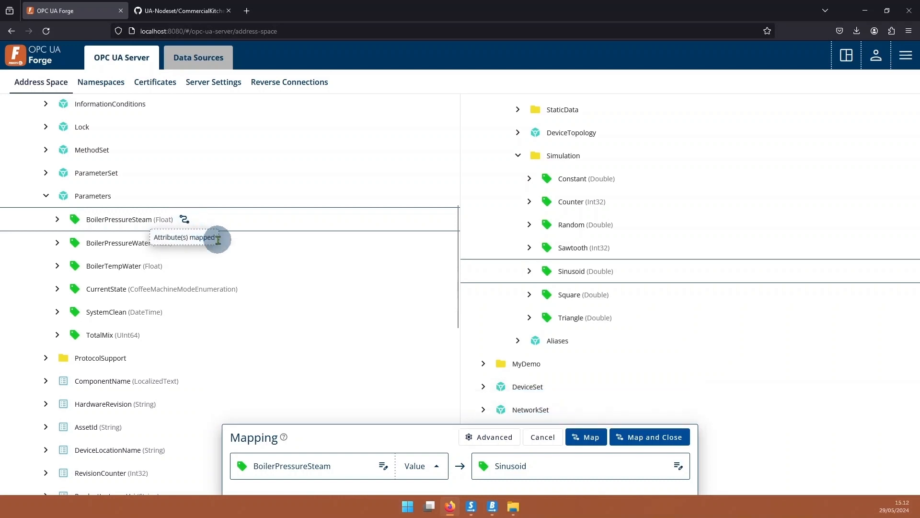
- Map the Value of BoilerPressureWater to the Sinusoid variable with an Offset transformation of 5, and close the mapping
left_click(248, 243)
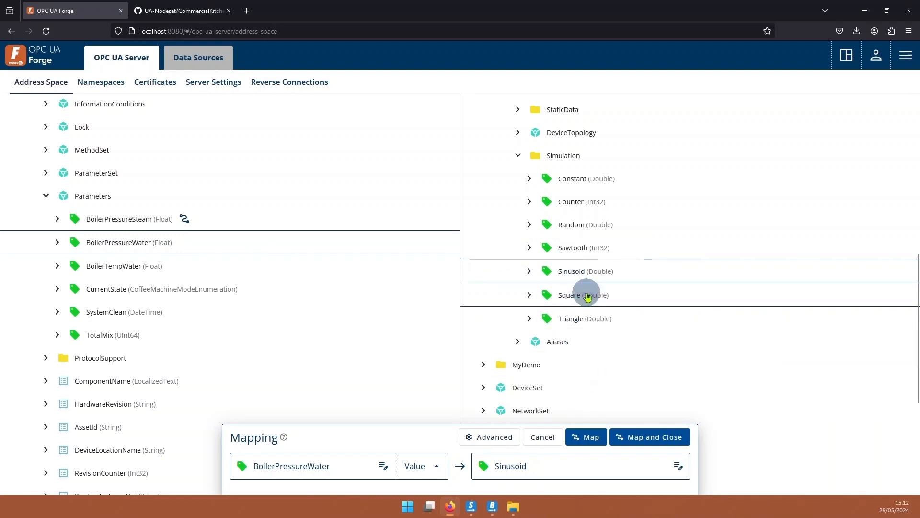
left_click(495, 435)
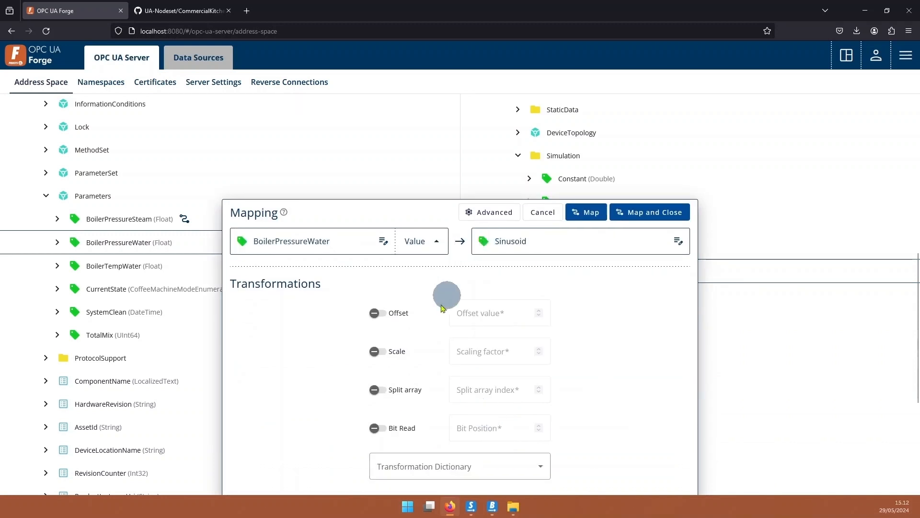
left_click(467, 316)
type("5")
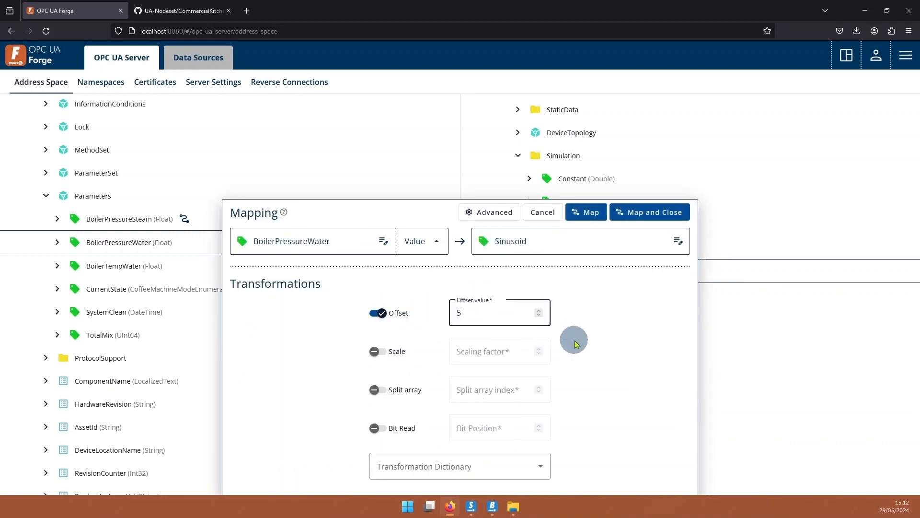
left_click(601, 333)
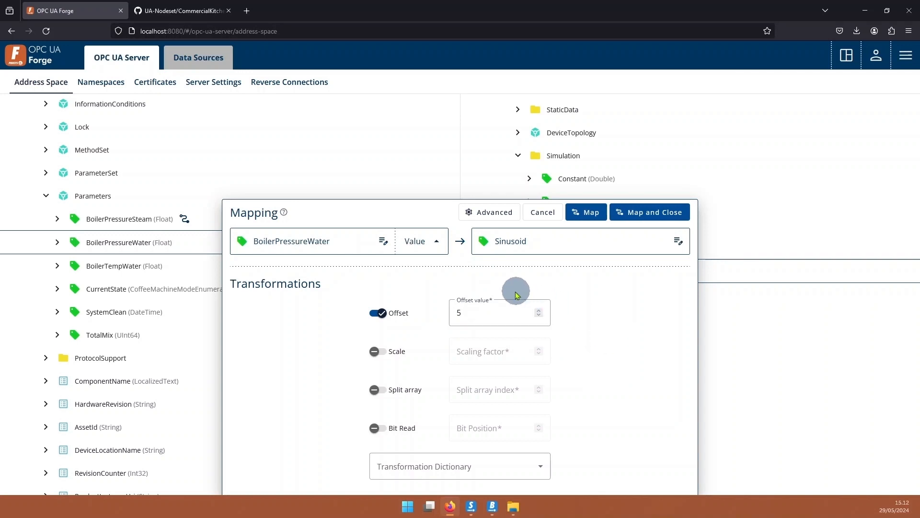
left_click(635, 217)
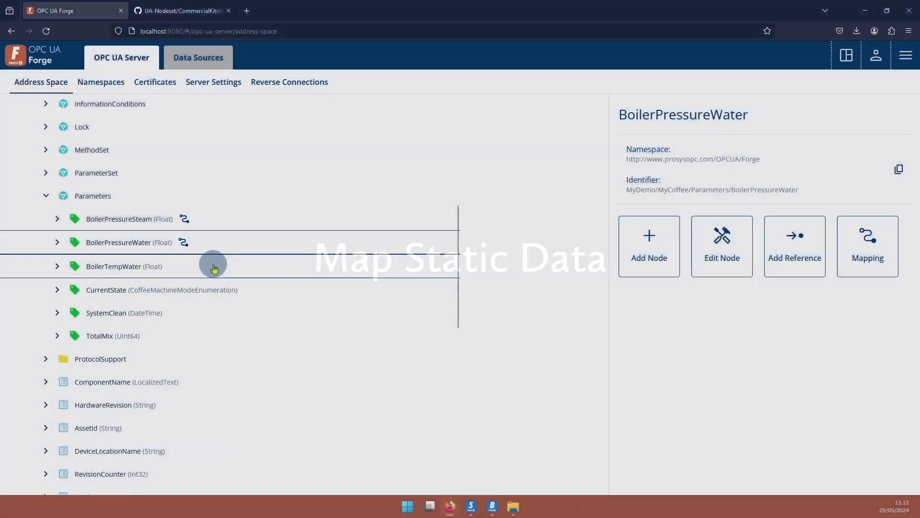
- Give the Value attribute of MyCoffee's Model property a static mapping with the value MyModel
scroll(211, 263, "down", 3)
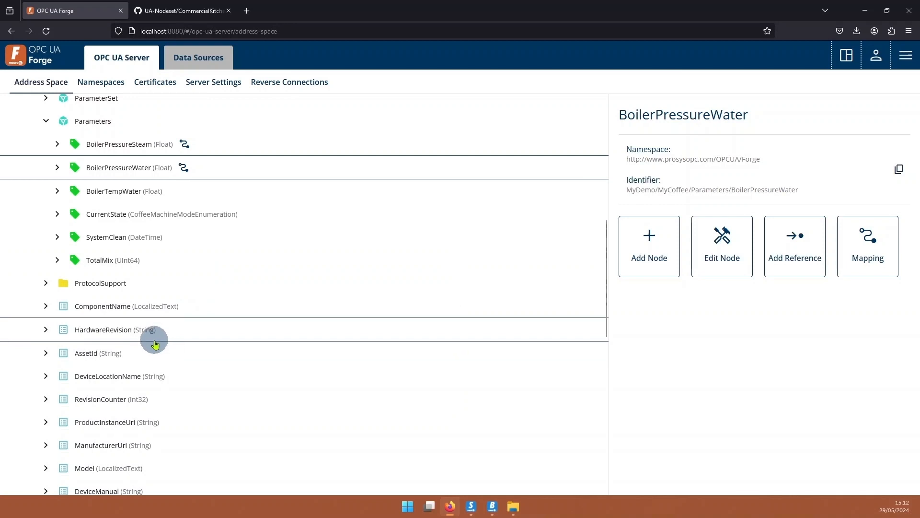
scroll(154, 342, "down", 2)
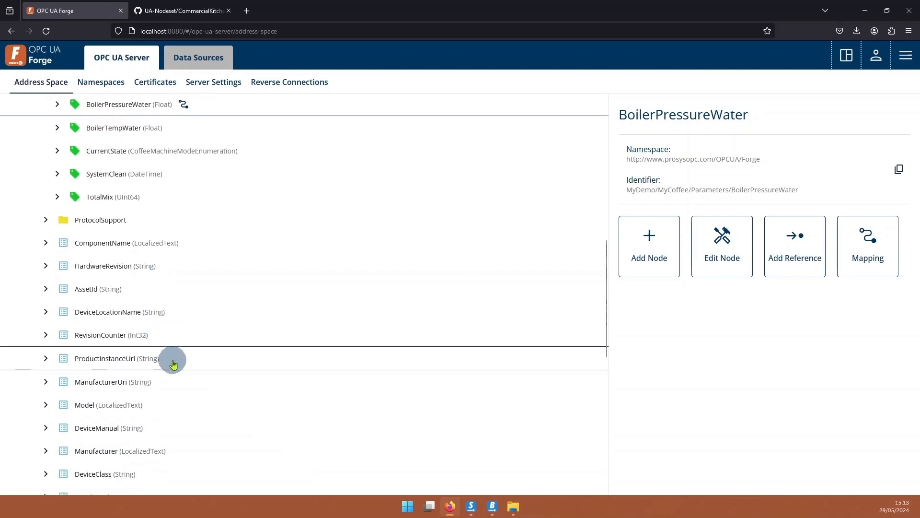
scroll(174, 364, "down", 2)
right_click(105, 344)
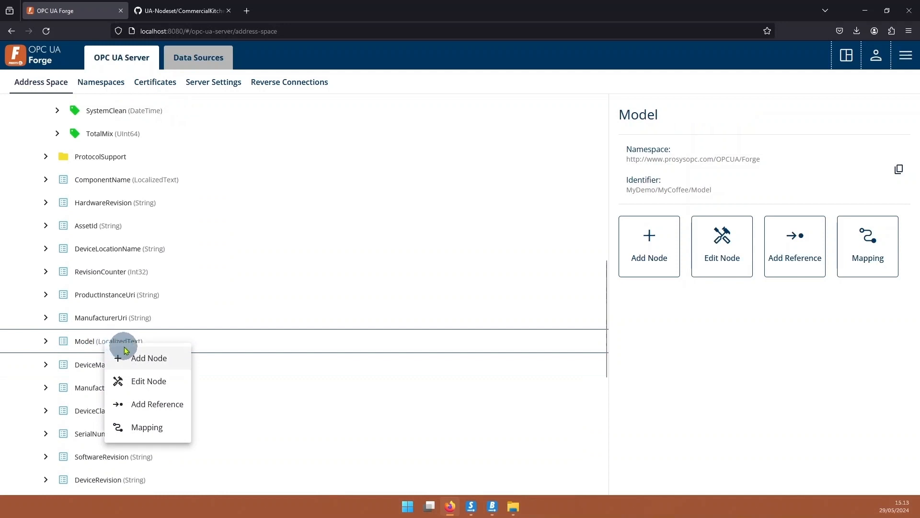
left_click(211, 338)
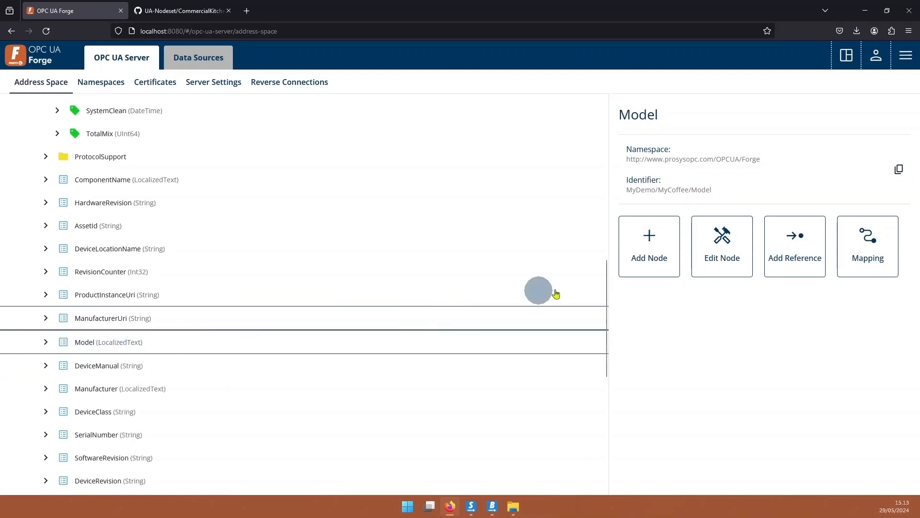
left_click(883, 249)
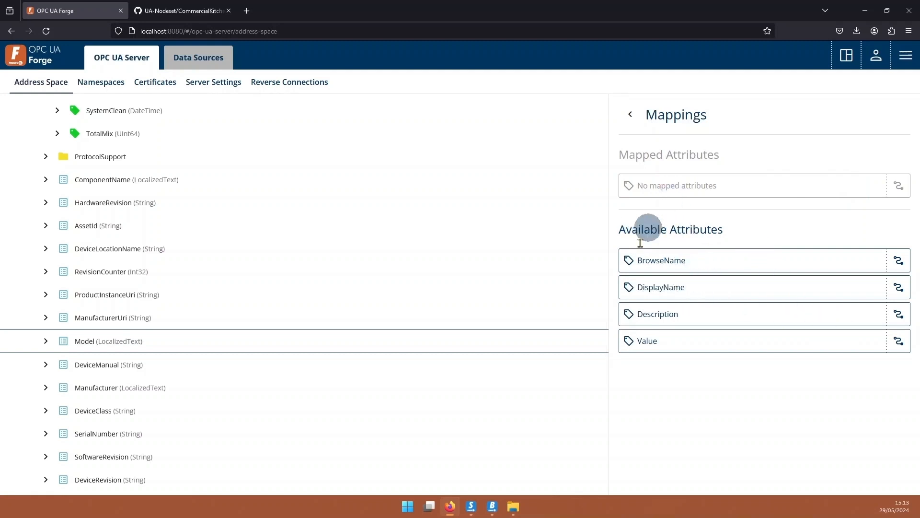
left_click(896, 344)
left_click(883, 397)
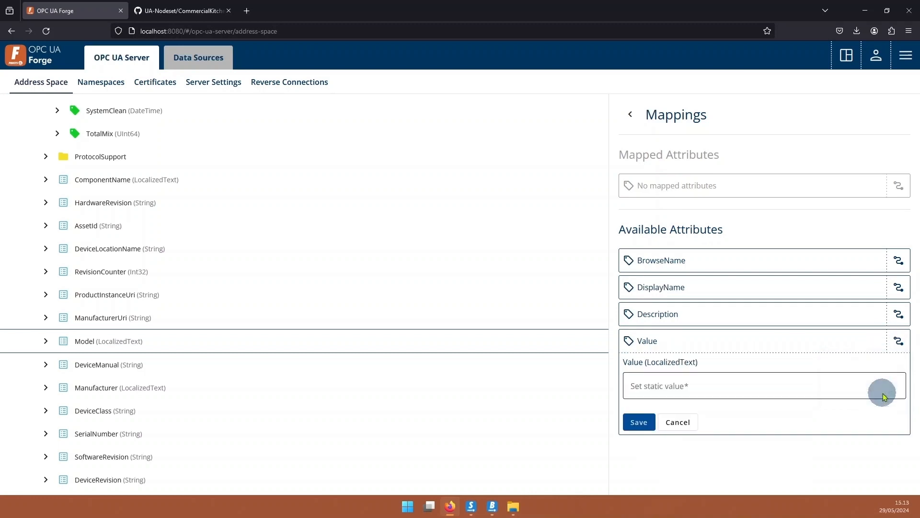
left_click(639, 392)
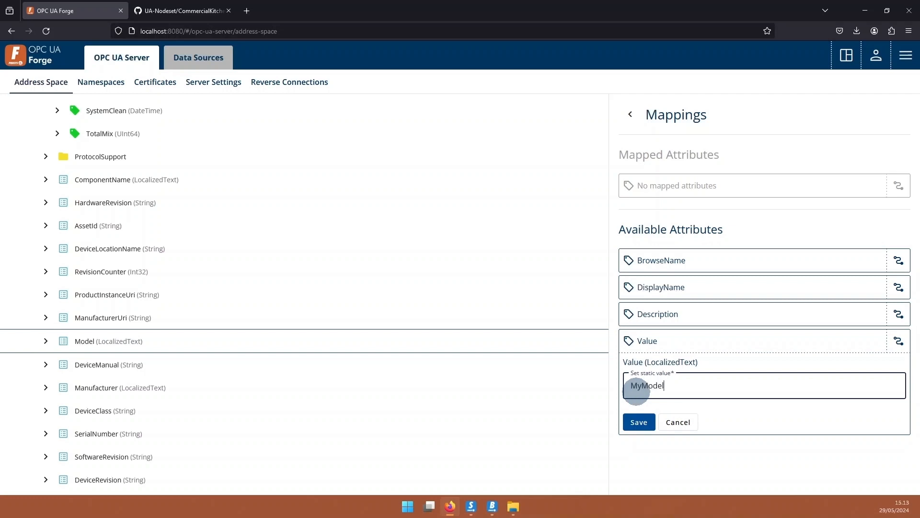
left_click(642, 422)
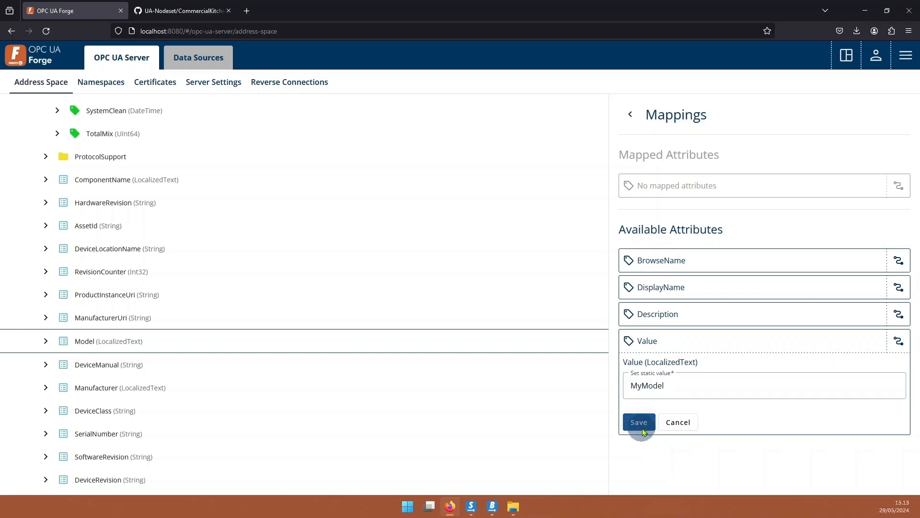
- Switch to Prosys OPC UA Browser and expand Objects, MyDemo, MyCoffee and its Parameters object
scroll(293, 405, "up", 3)
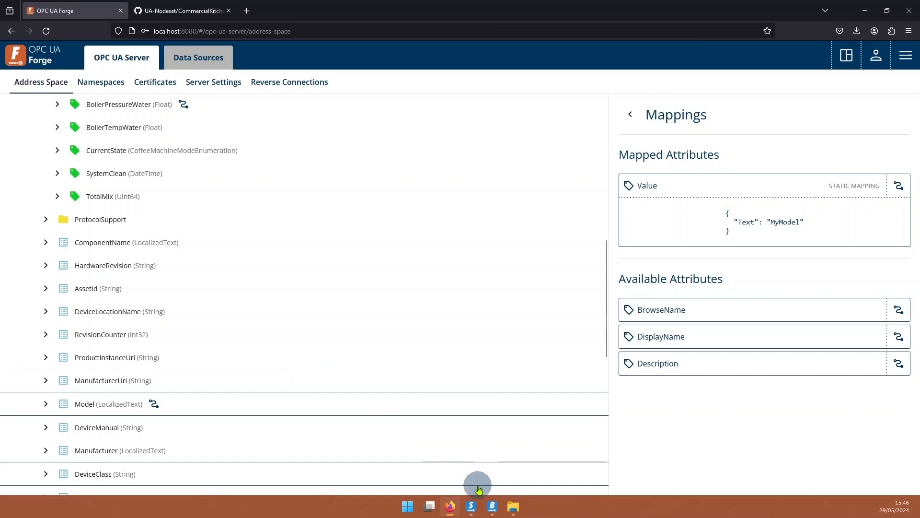
left_click(492, 508)
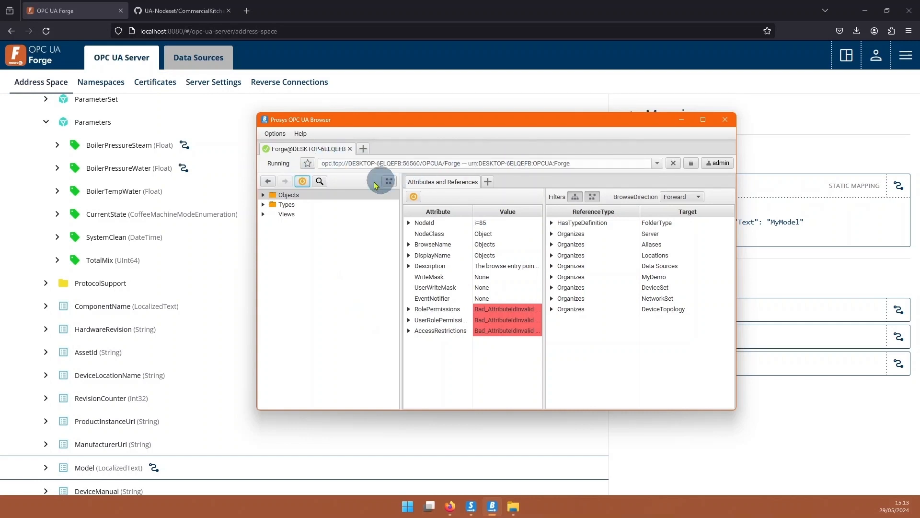
left_click(262, 195)
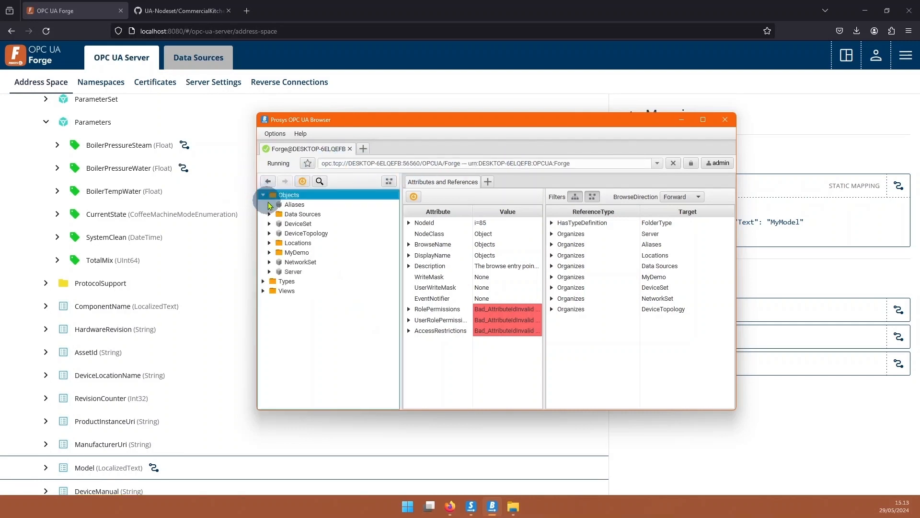
scroll(119, 199, "up", 7)
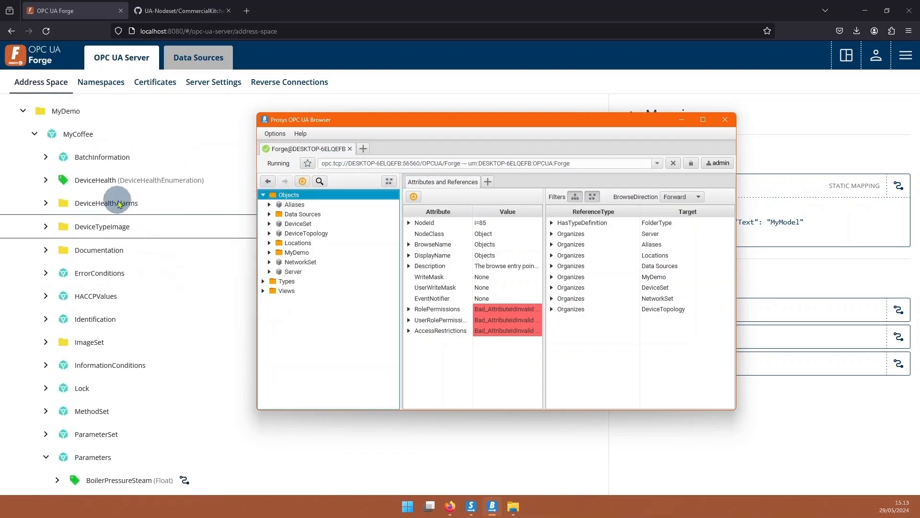
scroll(119, 201, "up", 2)
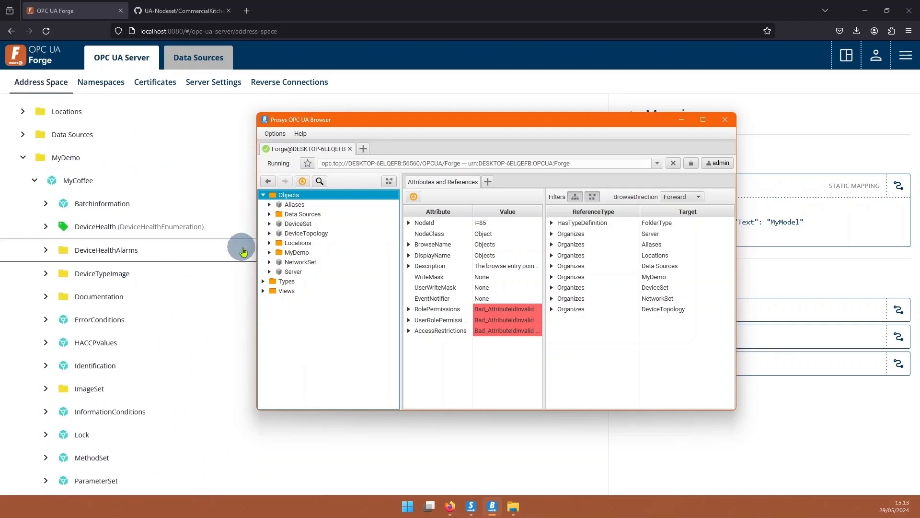
left_click(269, 252)
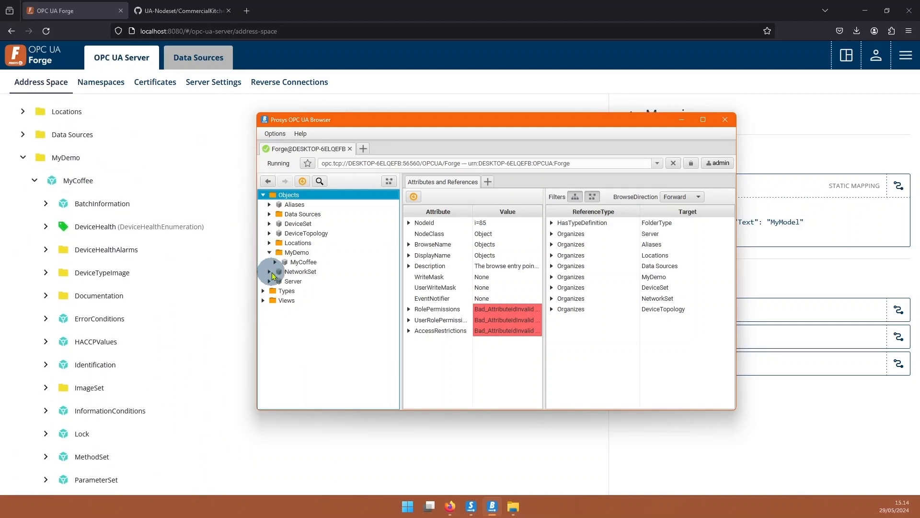
left_click(275, 262)
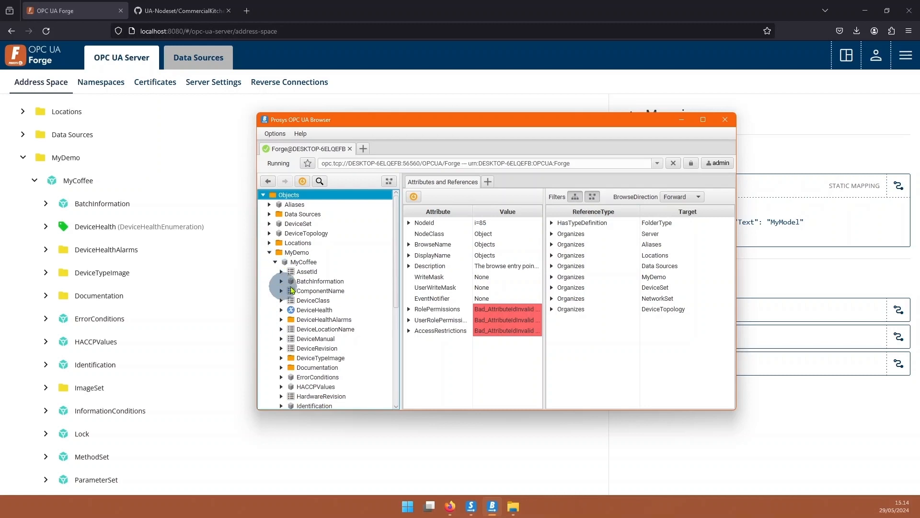
scroll(287, 292, "down", 3)
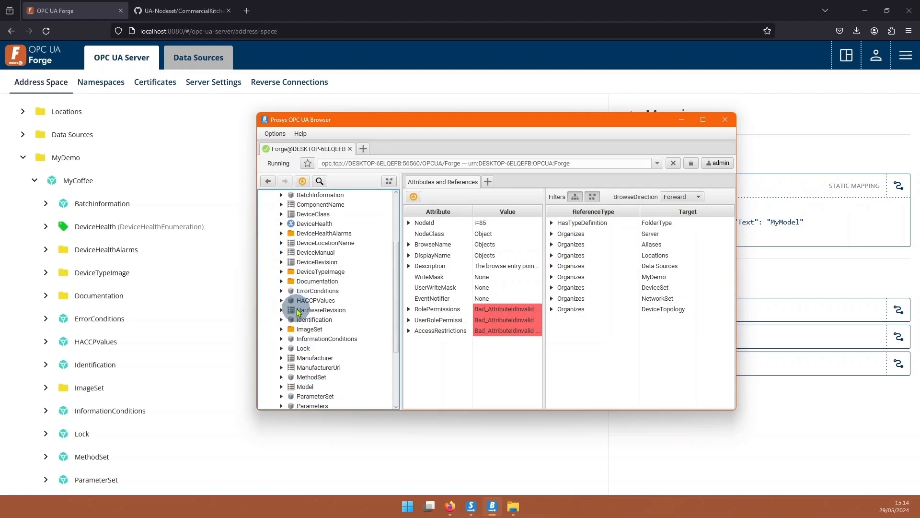
scroll(297, 311, "down", 2)
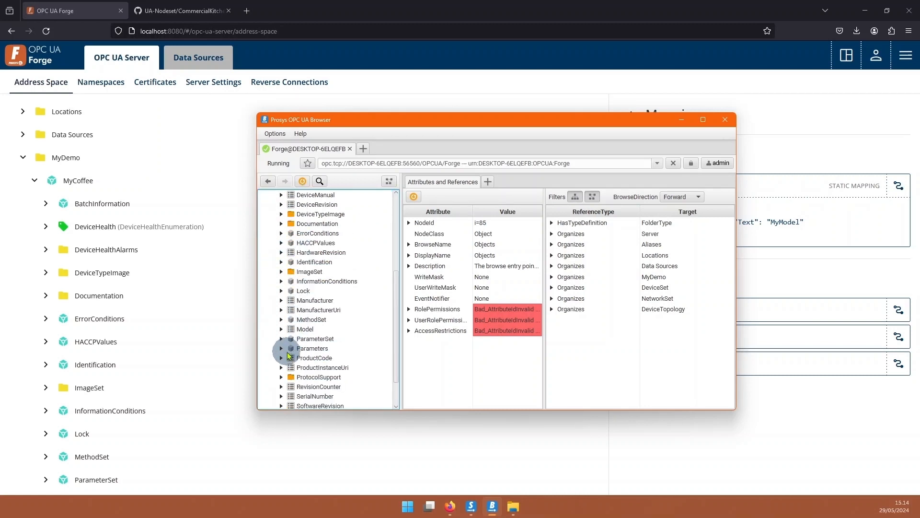
left_click(281, 349)
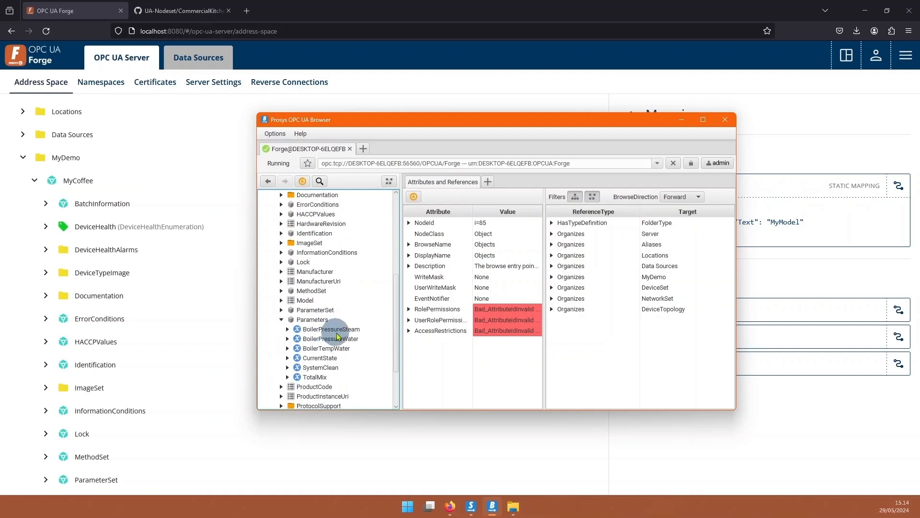
- Monitor the data of the BoilerPressureSteam and BoilerPressureWater variables in the Data View
left_click(336, 330)
right_click(343, 331)
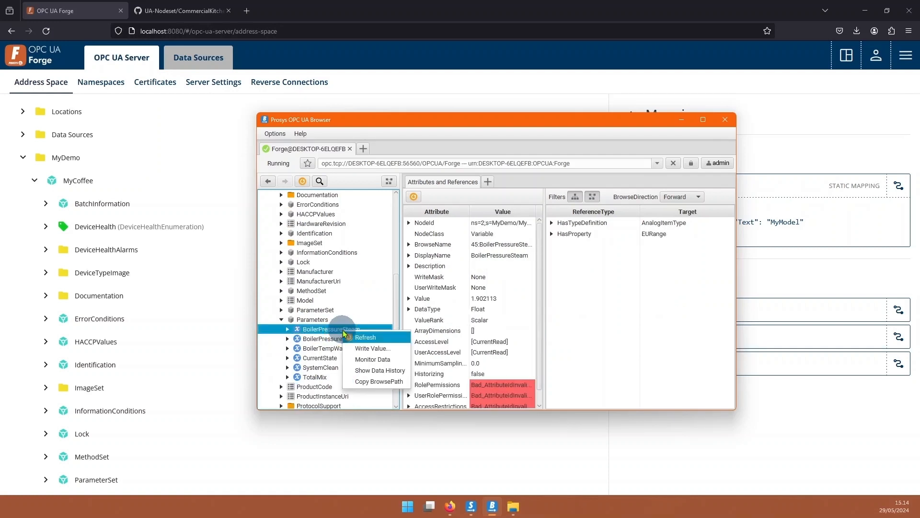
left_click(366, 360)
left_click(318, 338)
right_click(318, 338)
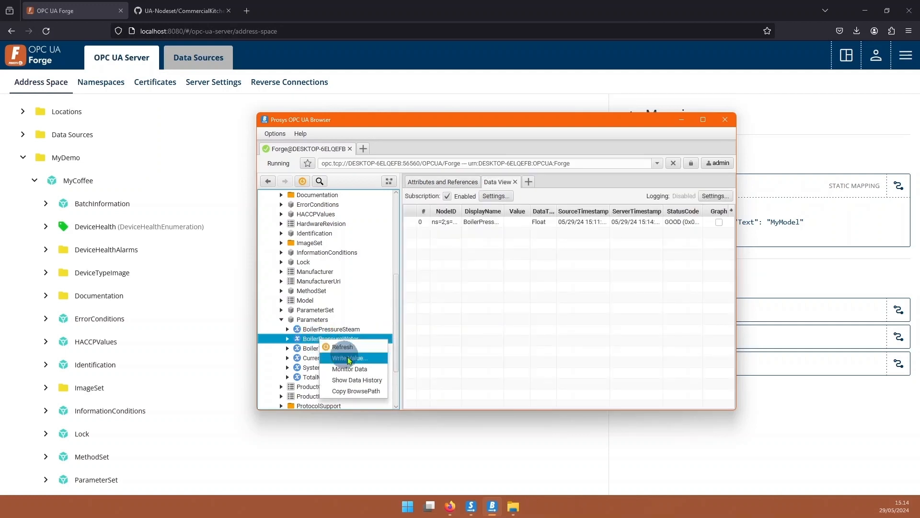
left_click(360, 368)
- Add MyCoffee's Model property to the monitored data and widen the Value column
scroll(338, 320, "down", 1)
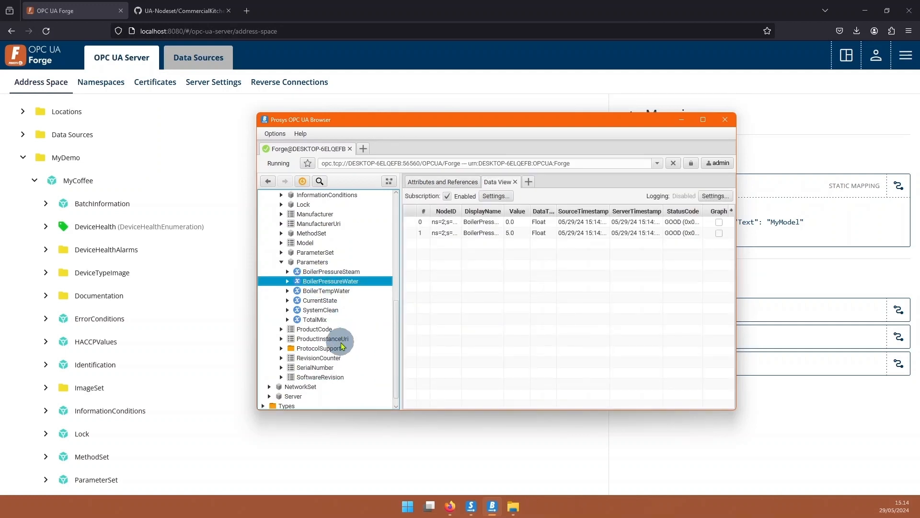
scroll(342, 345, "up", 1)
left_click(305, 300)
right_click(304, 301)
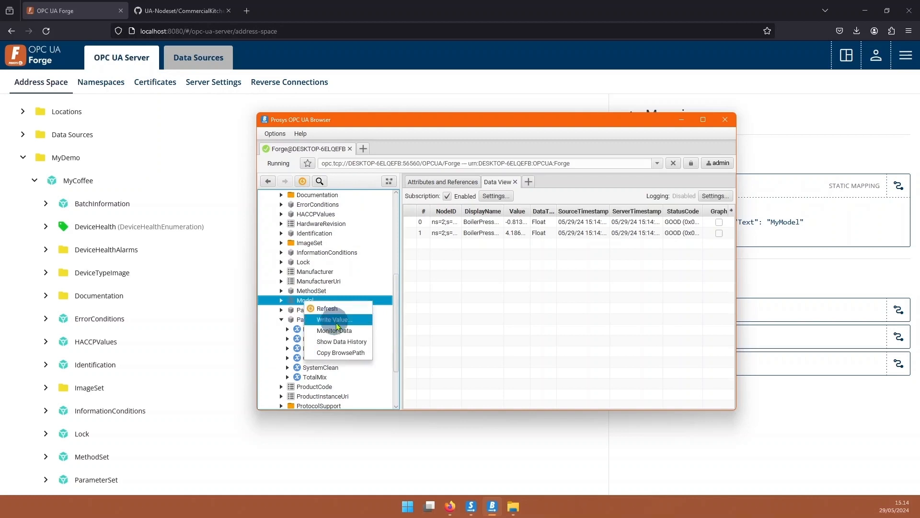
left_click(346, 336)
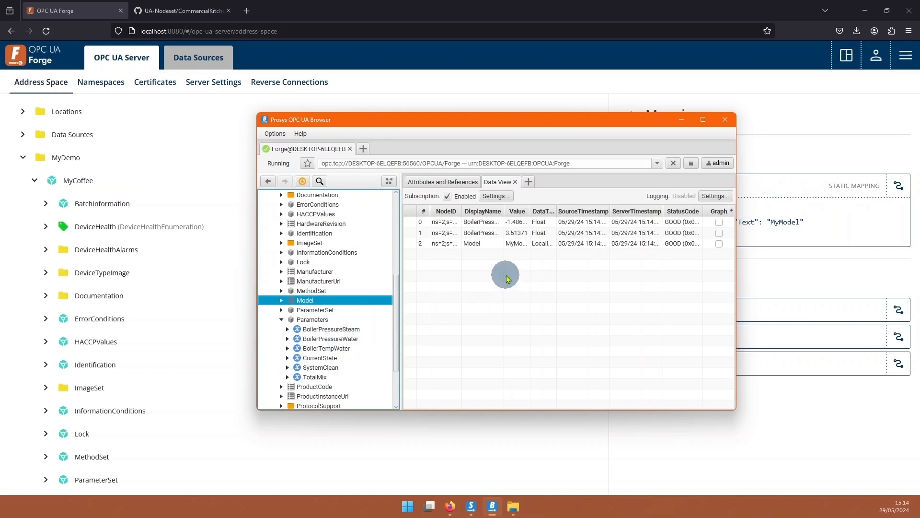
left_click_drag(531, 211, 549, 211)
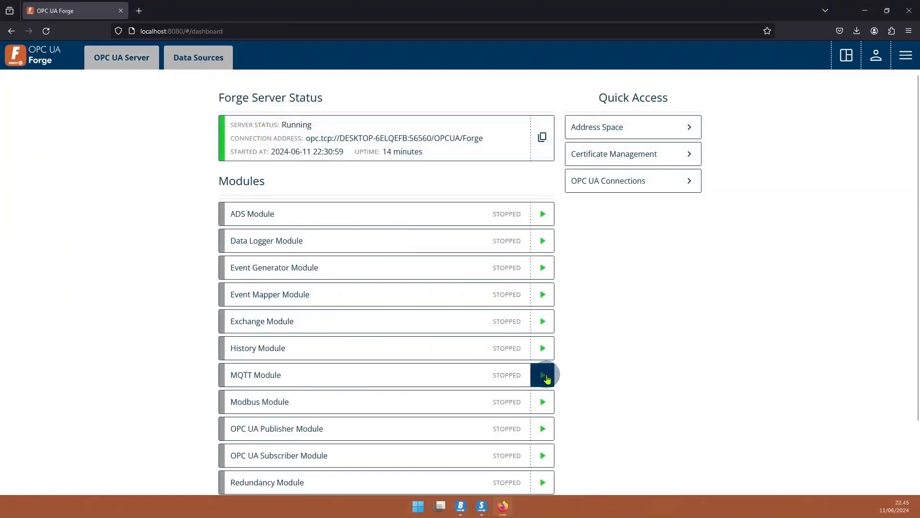
- Start the MQTT Module from the OPC UA Forge dashboard
left_click(543, 375)
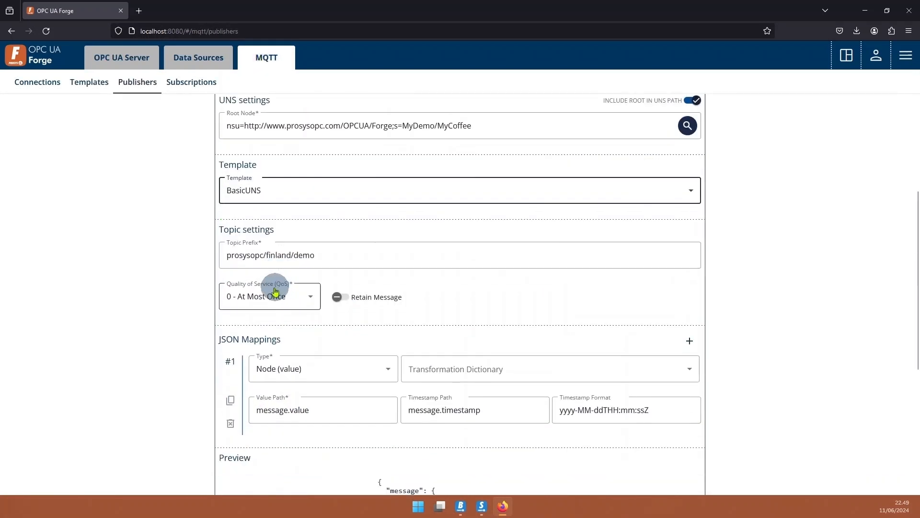
- Save the MQTT publisher settings and open the items of the MyCoffeeUNS publisher for editing
scroll(269, 291, "down", 3)
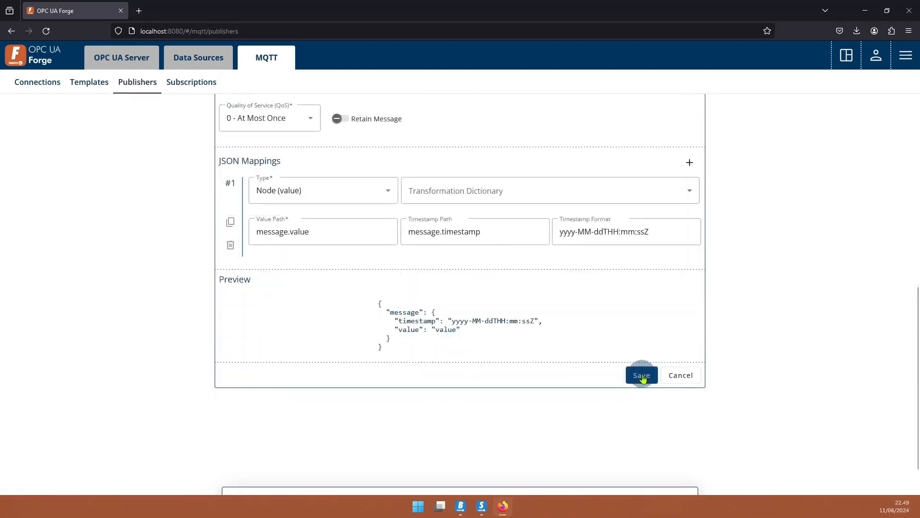
left_click(641, 375)
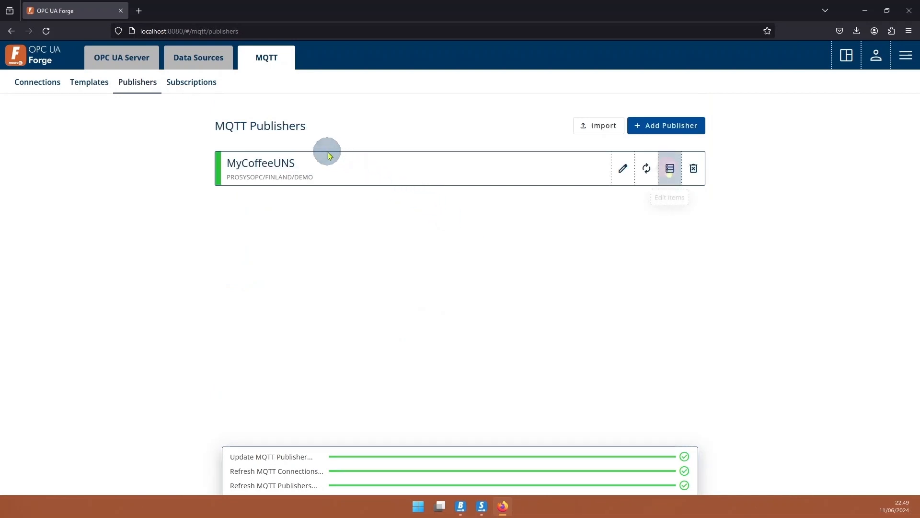
left_click(670, 168)
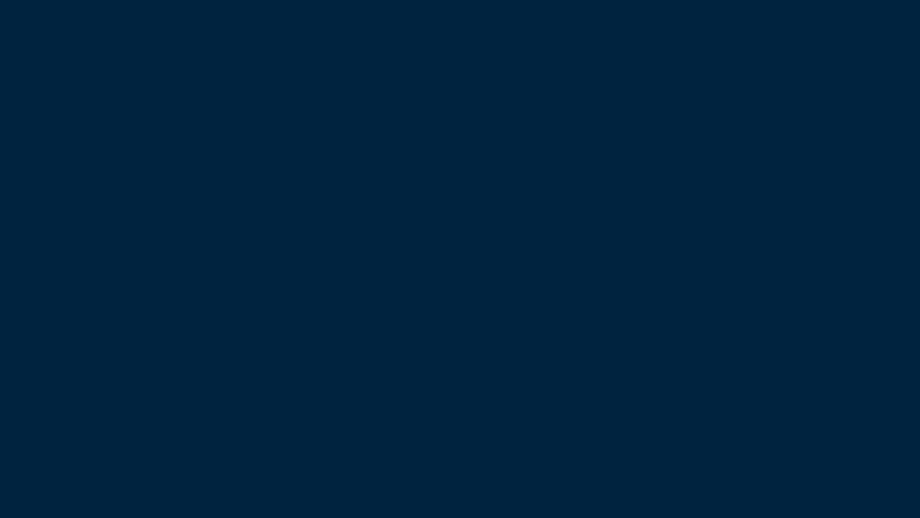